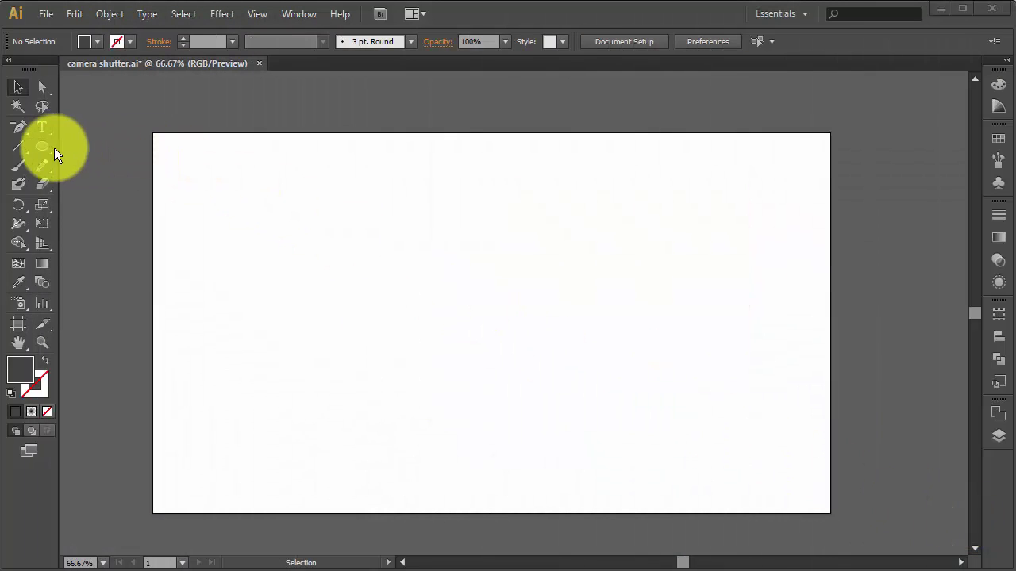
- Draw a dark 200 × 200 pt circle and duplicate it into a row of three
{"action": "left_click", "coordinate": [44, 146]}
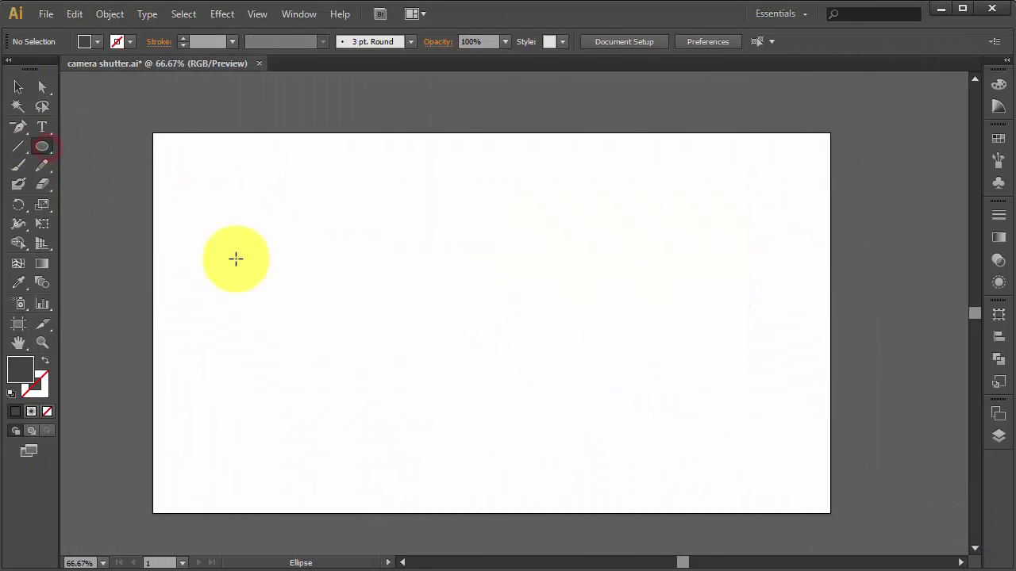
{"action": "left_click", "coordinate": [274, 260]}
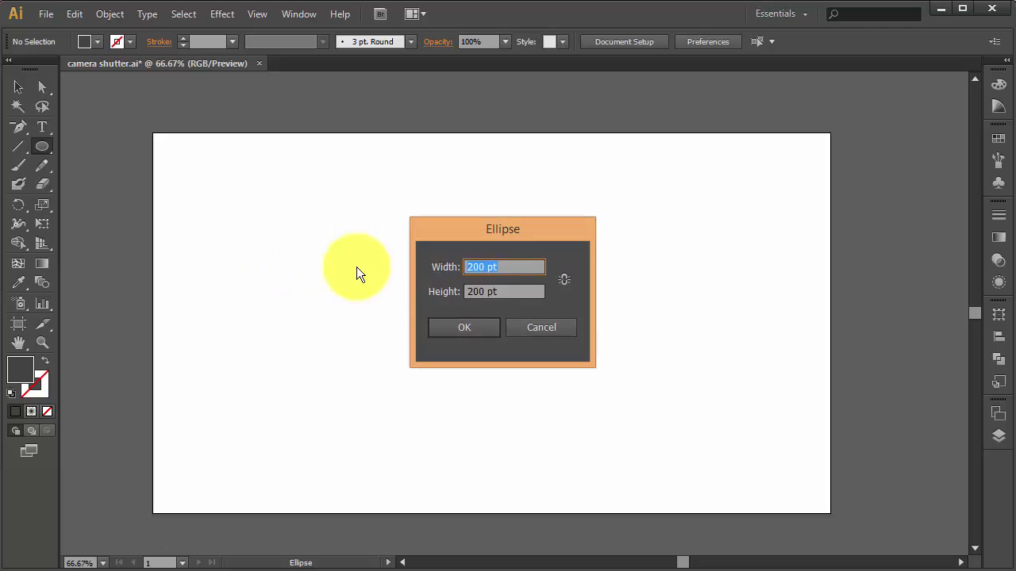
{"action": "left_click", "coordinate": [472, 320]}
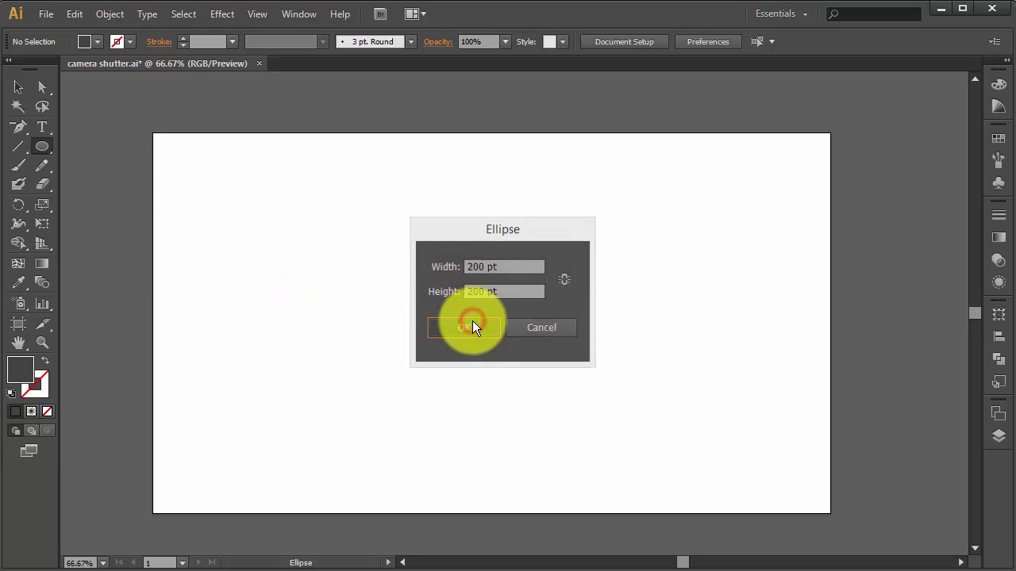
{"action": "left_click", "coordinate": [18, 87]}
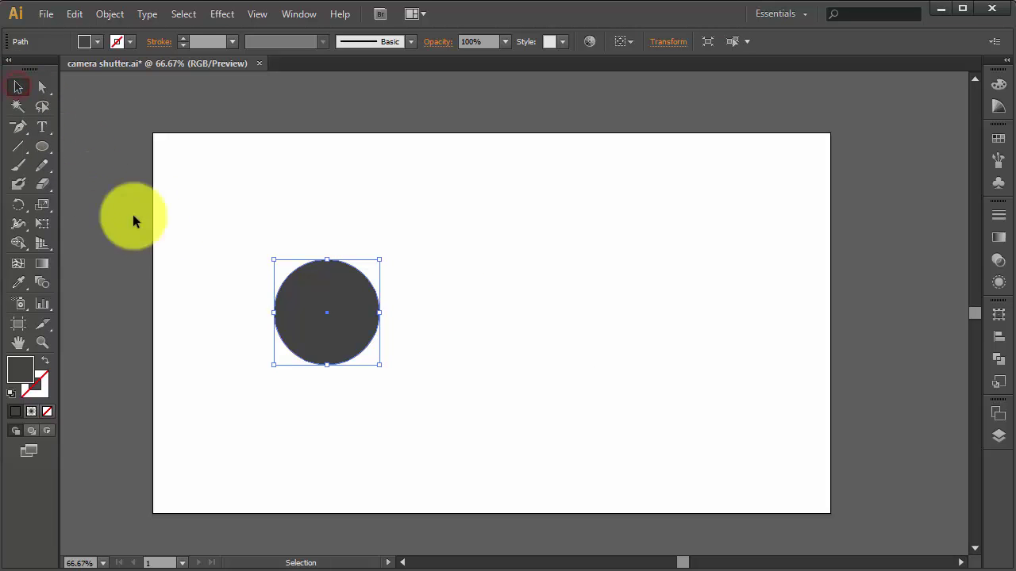
{"action": "left_click_drag", "start_coordinate": [292, 300], "coordinate": [590, 310]}
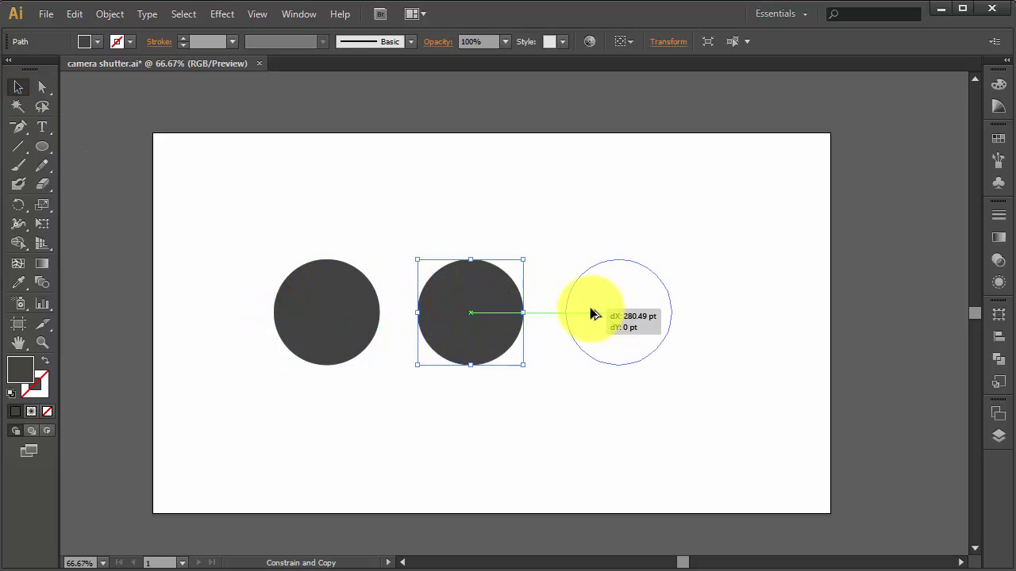
{"action": "key", "text": "ctrl+1"}
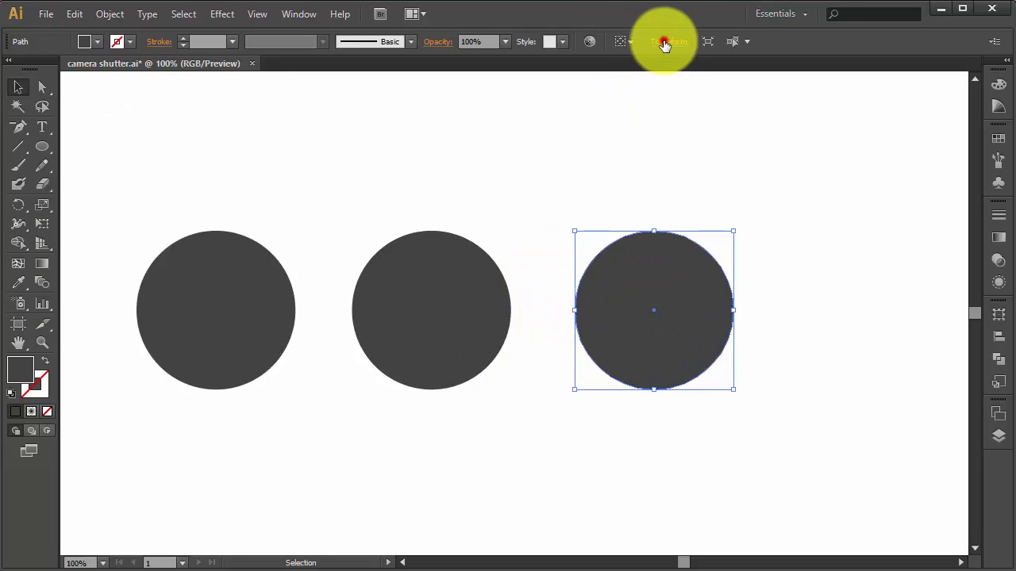
- Enlarge the rightmost circle to 400 × 400 pt with proportions constrained
{"action": "left_click", "coordinate": [664, 41]}
{"action": "left_click", "coordinate": [626, 69]}
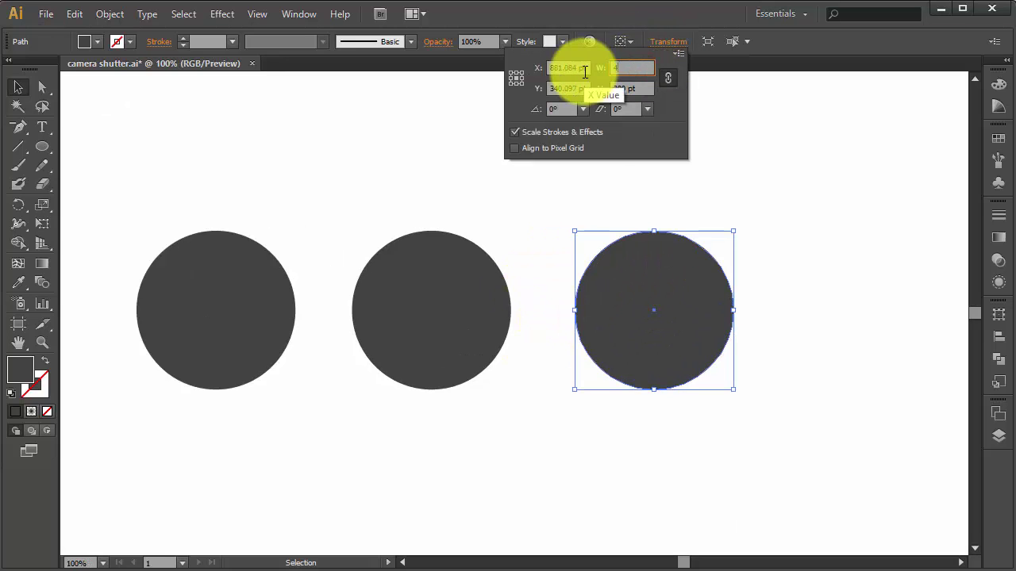
{"action": "type", "text": "00"}
{"action": "key", "text": "Return"}
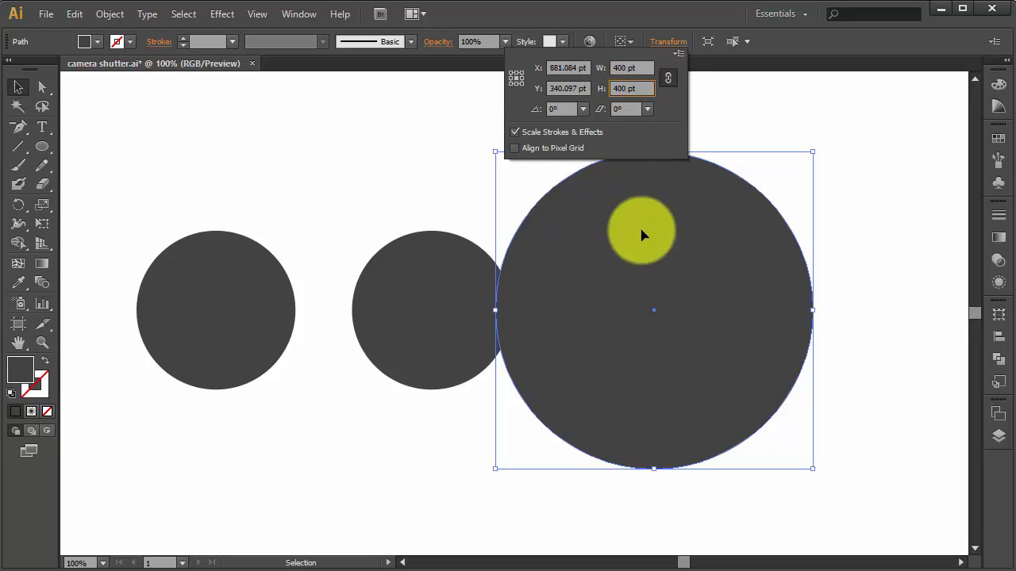
{"action": "left_click", "coordinate": [642, 230]}
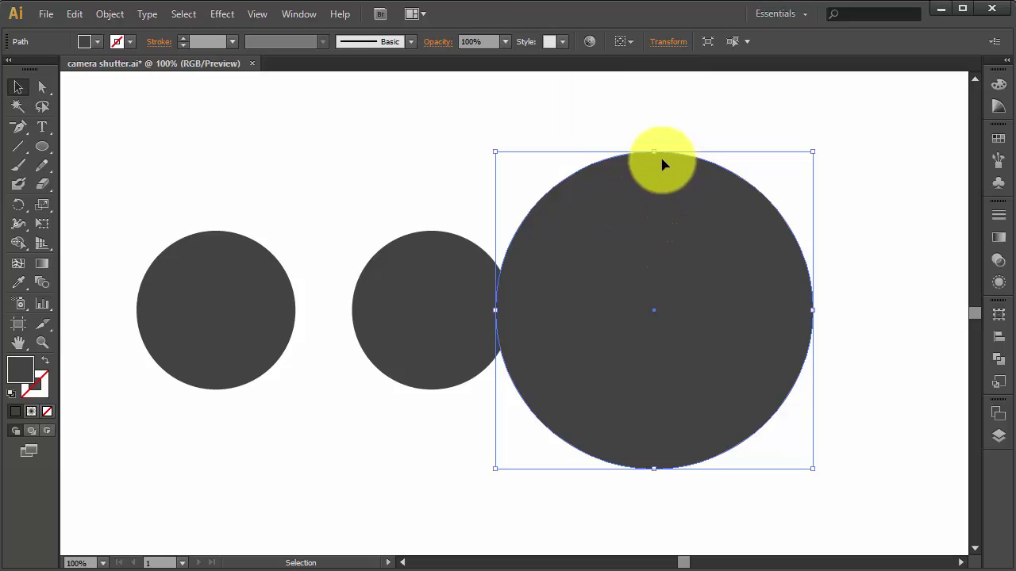
- Overlap the big circle on the middle one and Minus Front it to leave a crescent
{"action": "mouse_move", "coordinate": [653, 318]}
{"action": "left_mouse_down"}
{"action": "mouse_move", "coordinate": [429, 449]}
{"action": "mouse_move", "coordinate": [436, 424]}
{"action": "left_mouse_up"}
{"action": "scroll", "coordinate": [425, 294], "scroll_direction": "up", "scroll_amount": 1}
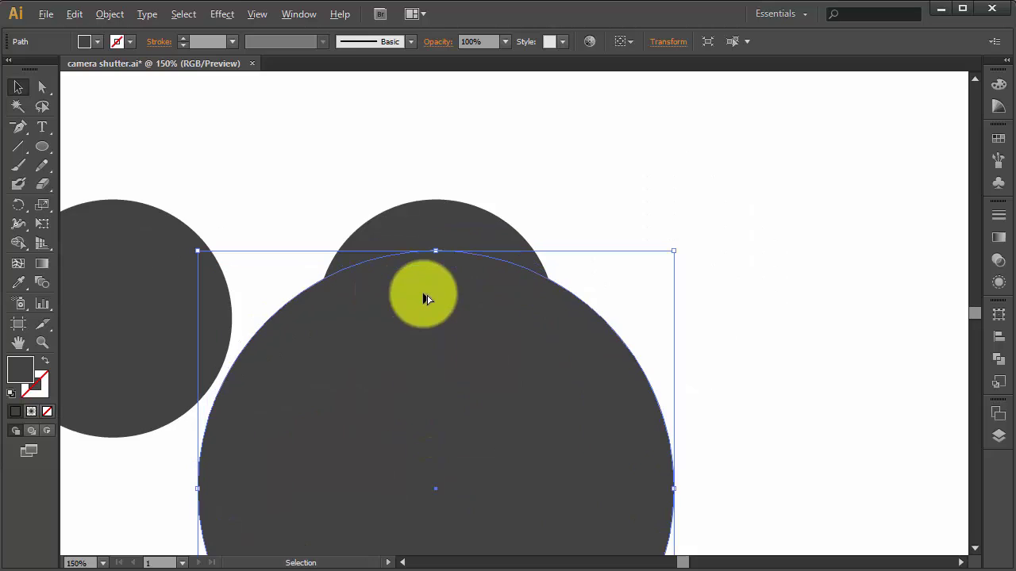
{"action": "left_click", "coordinate": [469, 230], "text": "shift"}
{"action": "left_click", "coordinate": [998, 361]}
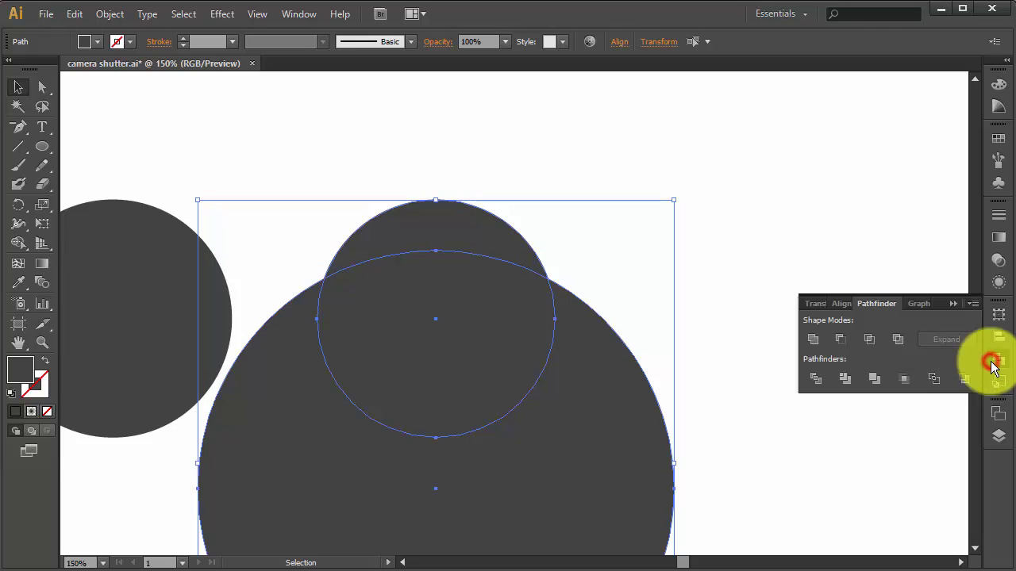
{"action": "left_click", "coordinate": [844, 341]}
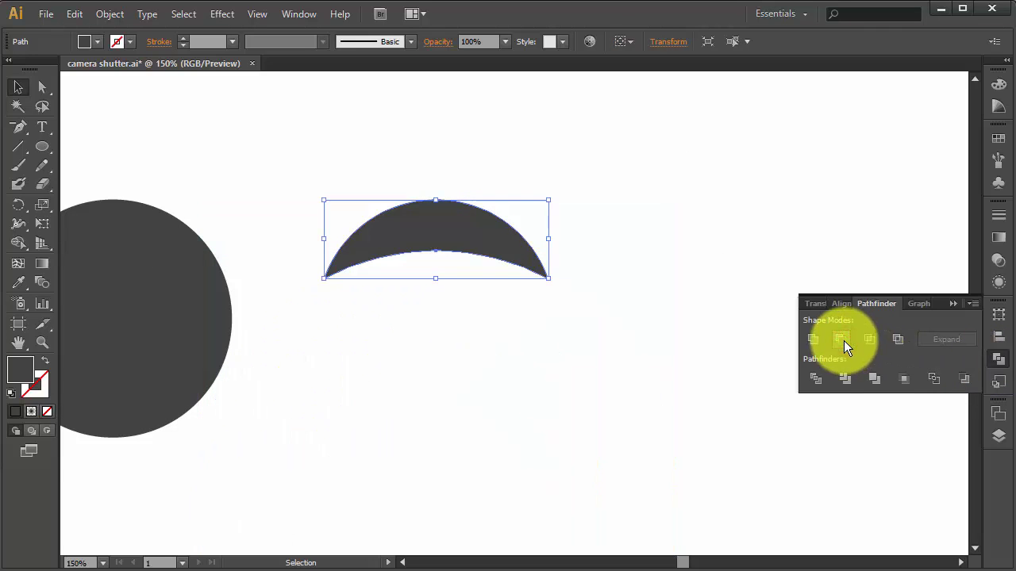
{"action": "left_click", "coordinate": [746, 308]}
{"action": "left_click_drag", "start_coordinate": [455, 290], "coordinate": [668, 261]}
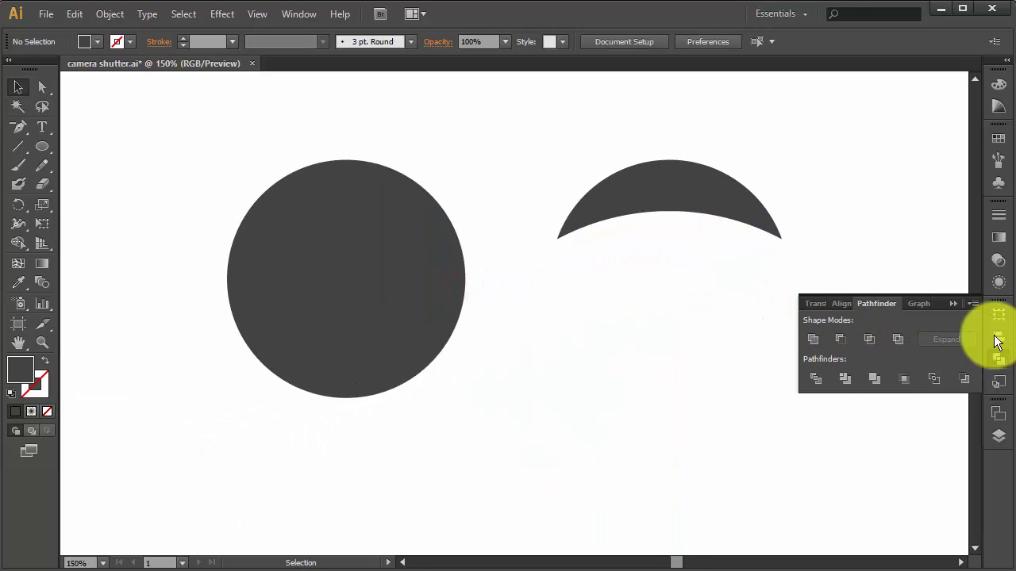
{"action": "left_click", "coordinate": [954, 305]}
- Fill the crescent grey 7A7A7A and move it onto the top edge of the remaining circle
{"action": "left_click", "coordinate": [714, 192]}
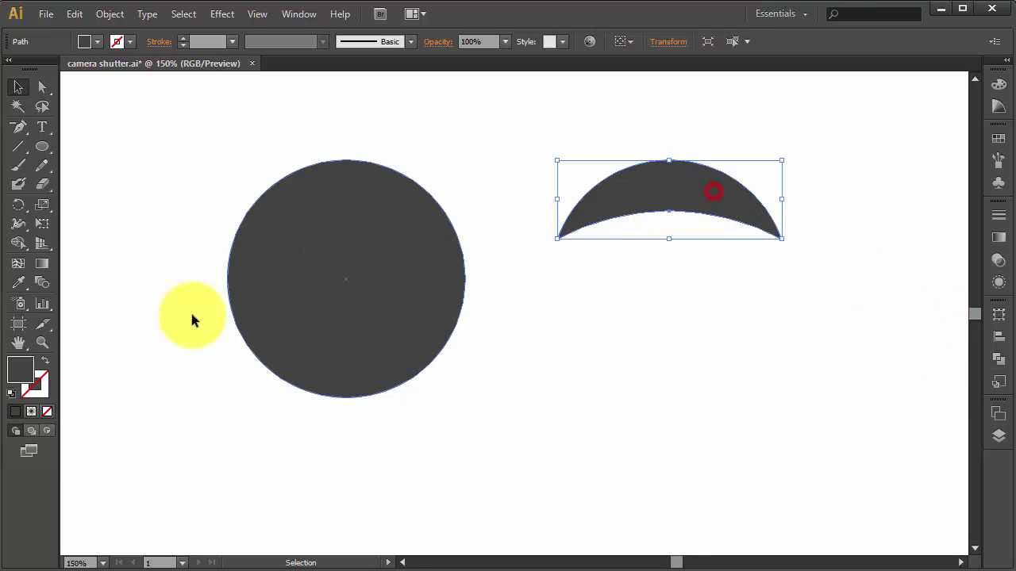
{"action": "double_click", "coordinate": [21, 369]}
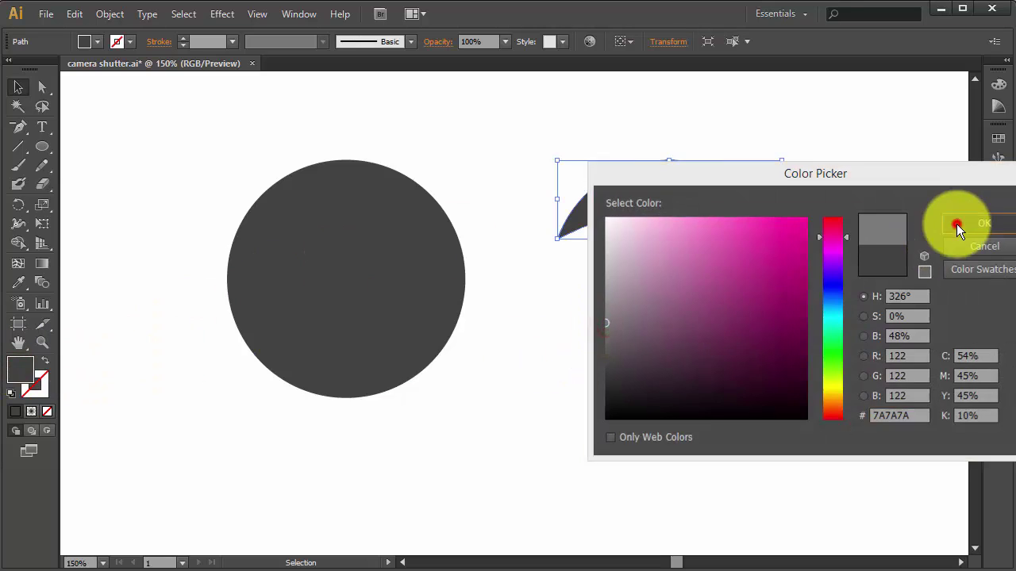
{"action": "left_click", "coordinate": [956, 224]}
{"action": "left_click", "coordinate": [812, 256]}
{"action": "left_click", "coordinate": [717, 215]}
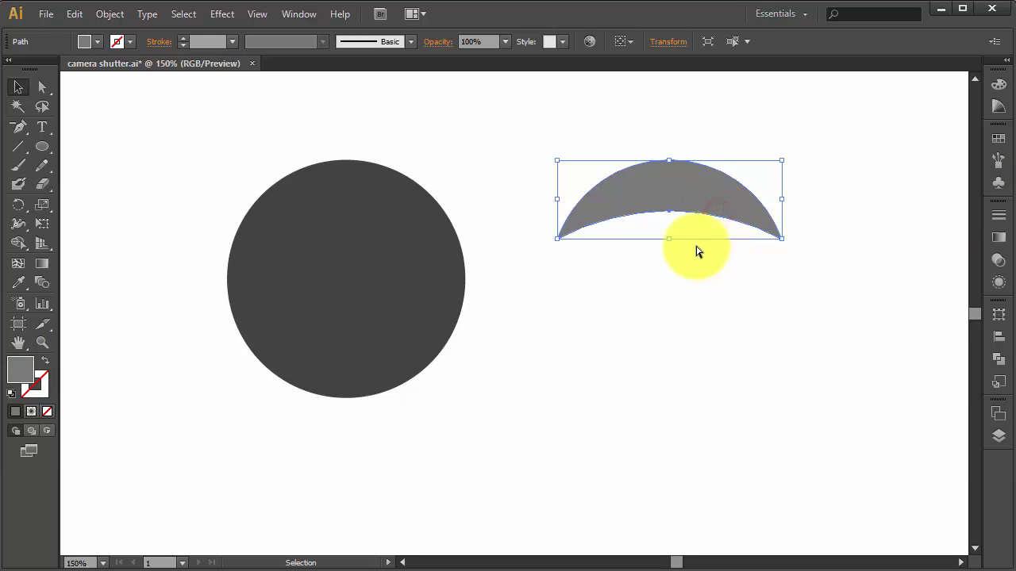
{"action": "left_click_drag", "start_coordinate": [669, 161], "coordinate": [351, 163]}
{"action": "left_click_drag", "start_coordinate": [481, 217], "coordinate": [597, 238]}
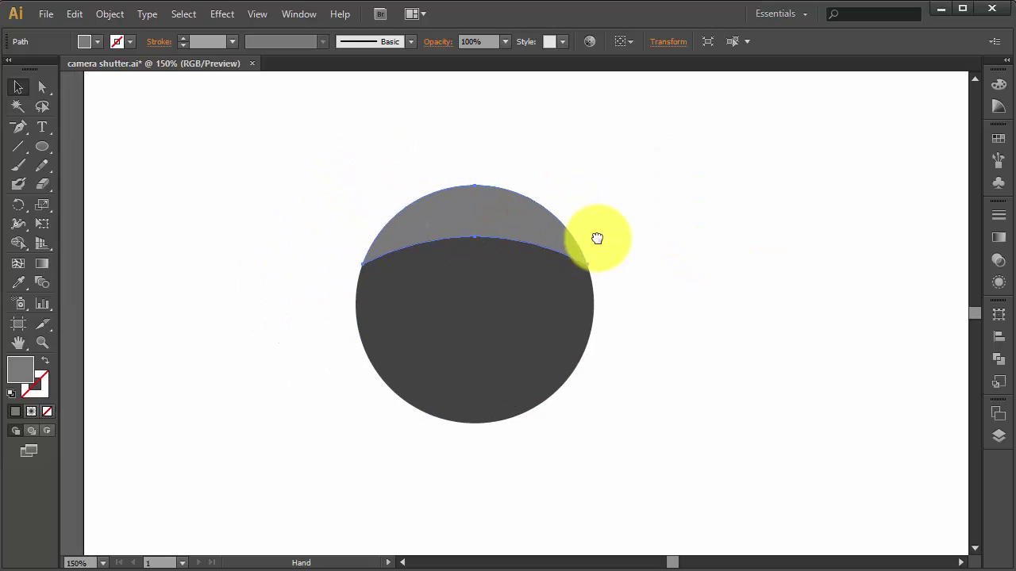
- Make a copy of the crescent rotated 36° around the circle's centre
{"action": "left_click", "coordinate": [13, 207]}
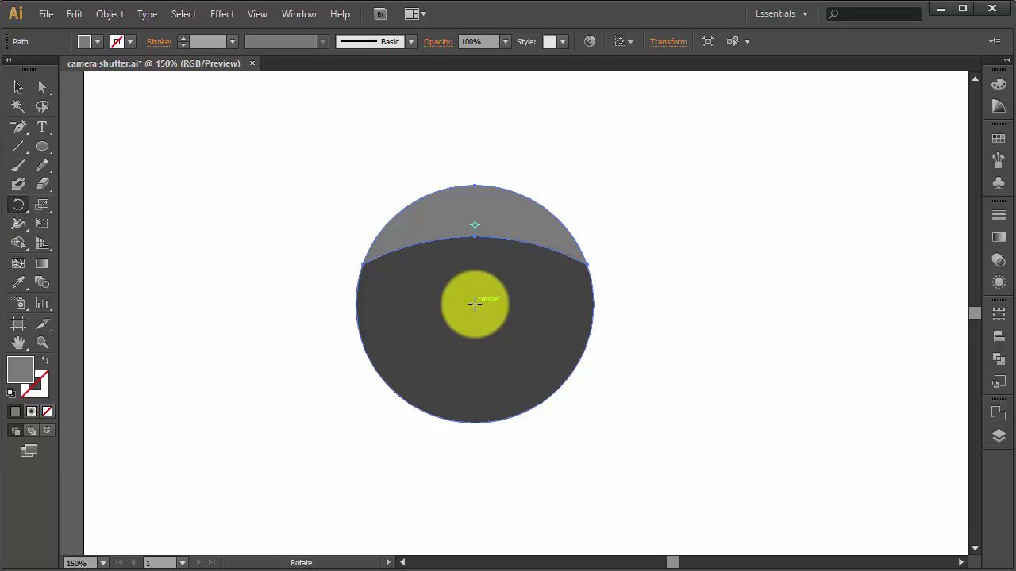
{"action": "left_click", "coordinate": [475, 304], "text": "alt"}
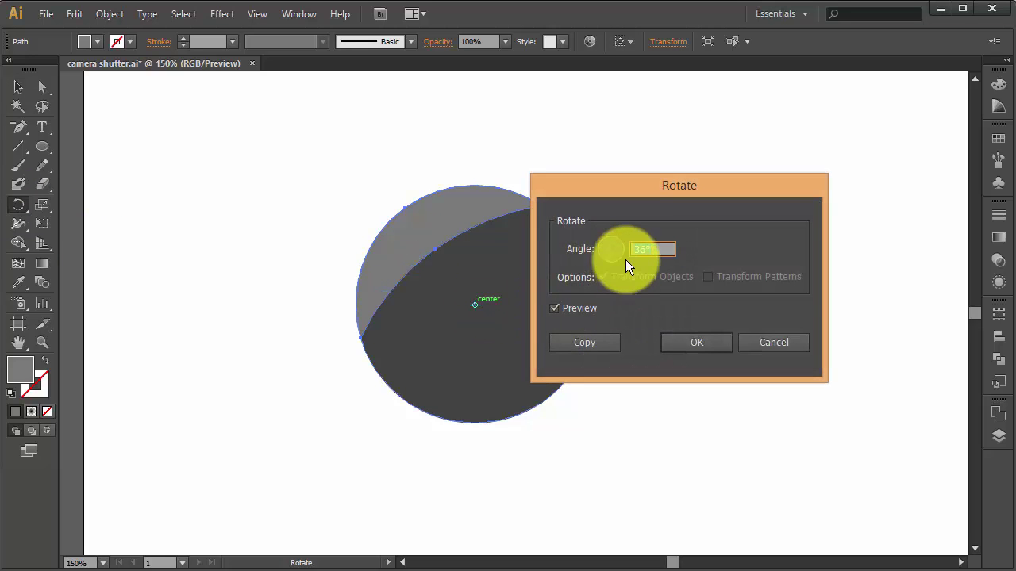
{"action": "left_click_drag", "start_coordinate": [638, 248], "coordinate": [658, 247]}
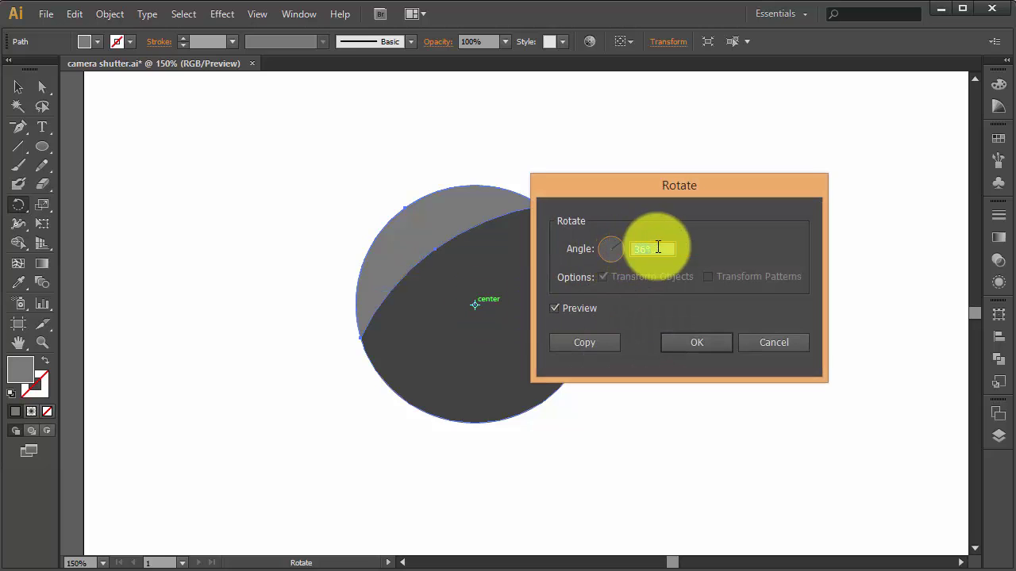
{"action": "left_click", "coordinate": [598, 343]}
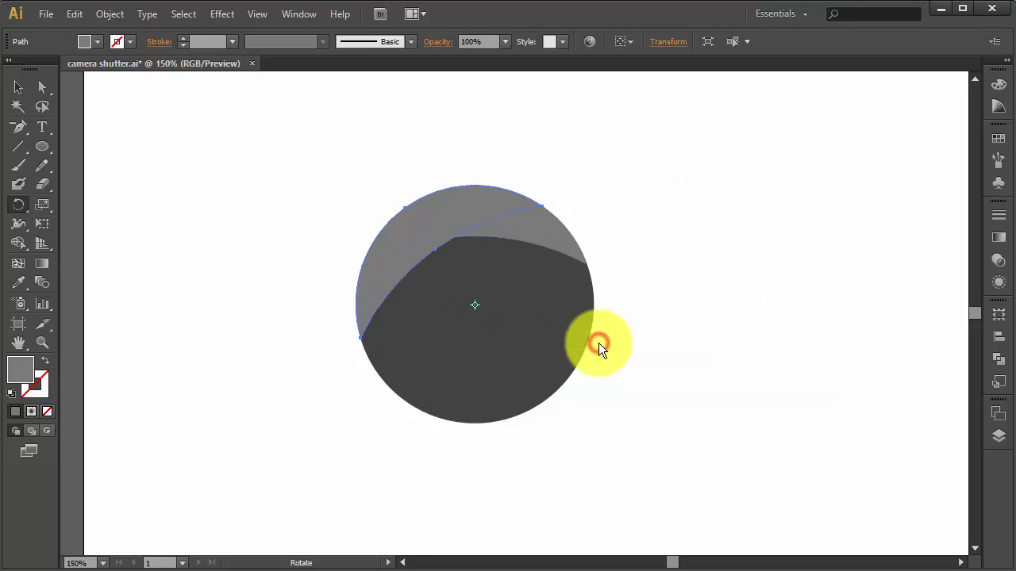
- Subtract the front crescent from the back one with Minus Front, leaving a thin grey blade
{"action": "left_click", "coordinate": [22, 87]}
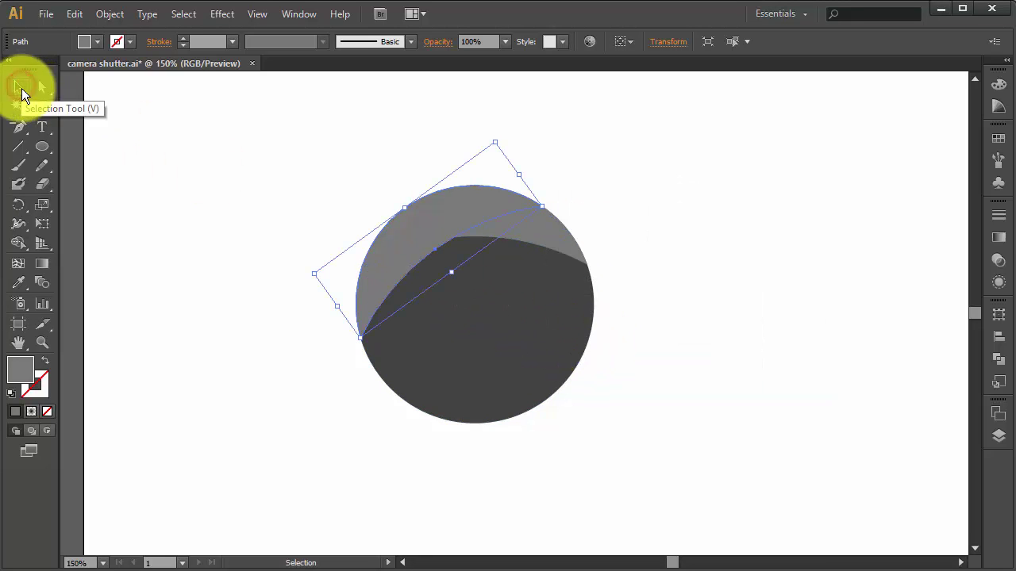
{"action": "left_click", "coordinate": [724, 274]}
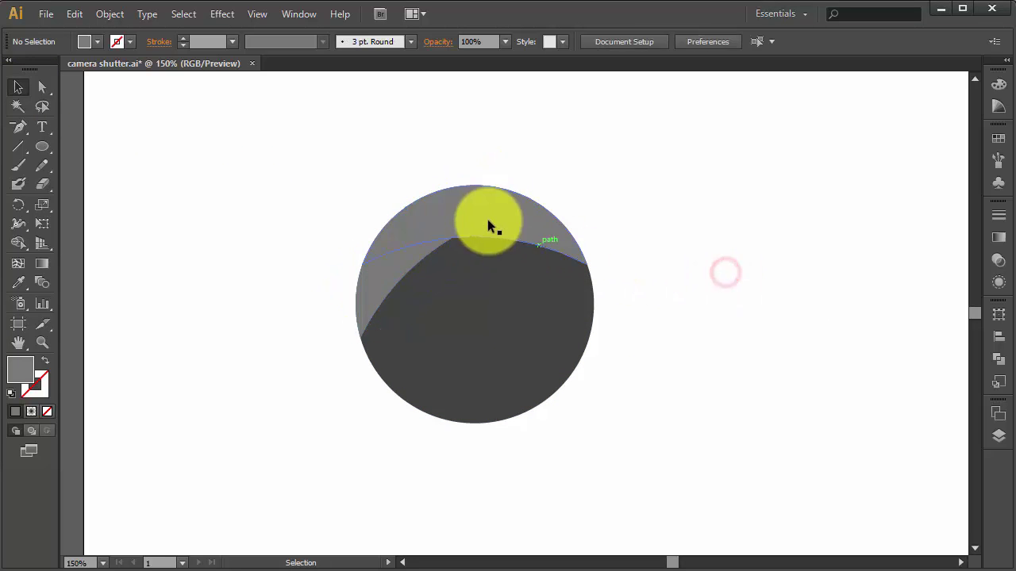
{"action": "left_click", "coordinate": [465, 209]}
{"action": "left_click", "coordinate": [562, 239], "text": "shift"}
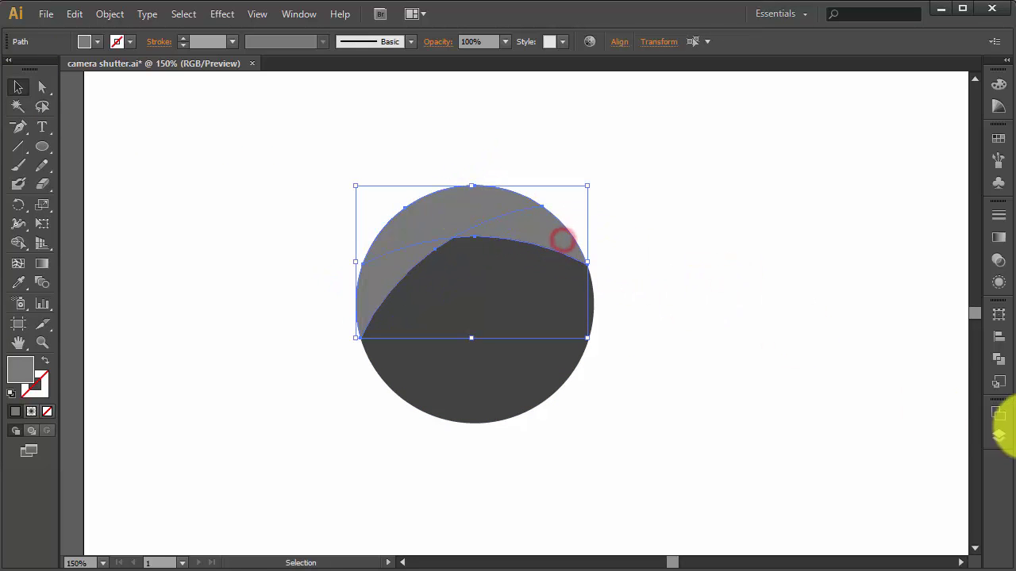
{"action": "left_click", "coordinate": [998, 358]}
{"action": "left_click", "coordinate": [842, 340]}
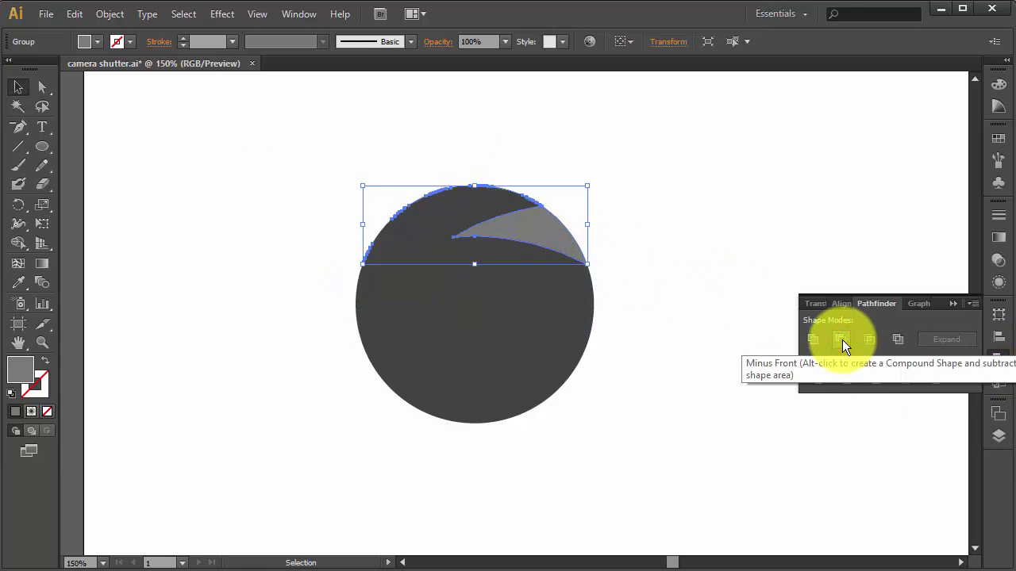
{"action": "key", "text": "ctrl+plus"}
{"action": "left_click", "coordinate": [746, 264]}
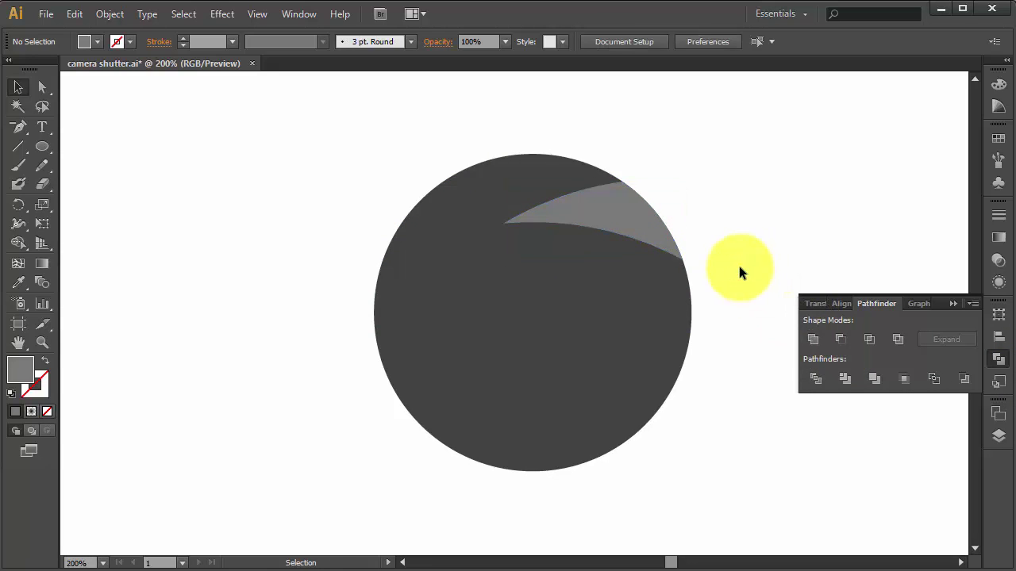
{"action": "left_click_drag", "start_coordinate": [623, 256], "coordinate": [601, 254]}
{"action": "left_click", "coordinate": [955, 301]}
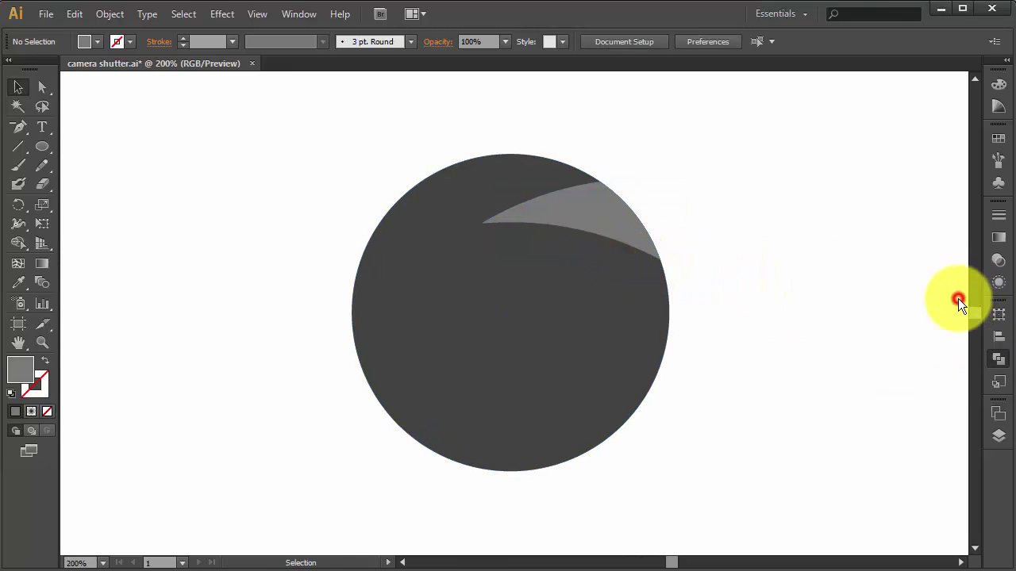
{"action": "left_click", "coordinate": [609, 208]}
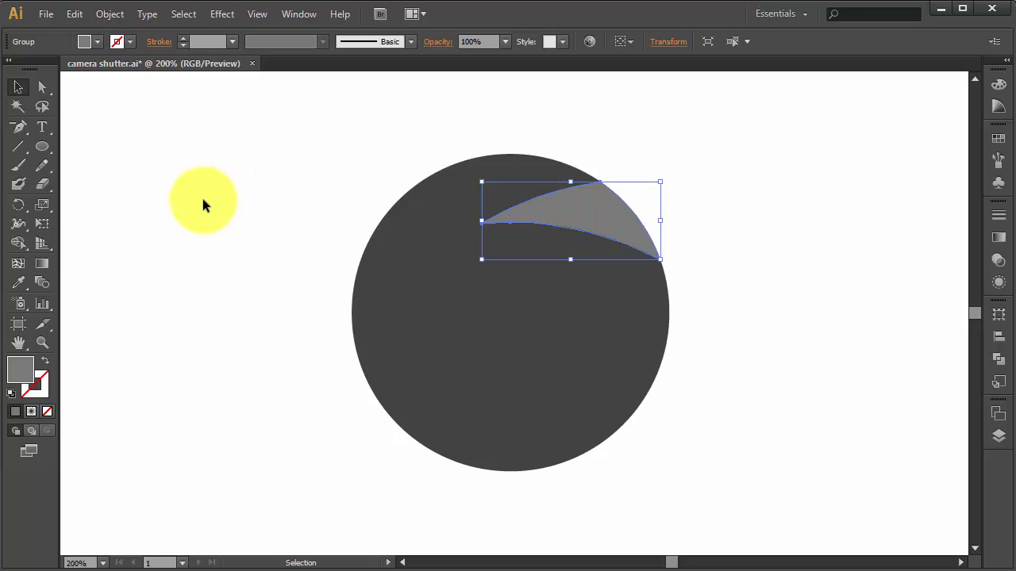
- Copy the blade at 36° around the circle centre and repeat with Transform Again until the ring closes
{"action": "left_click", "coordinate": [17, 205]}
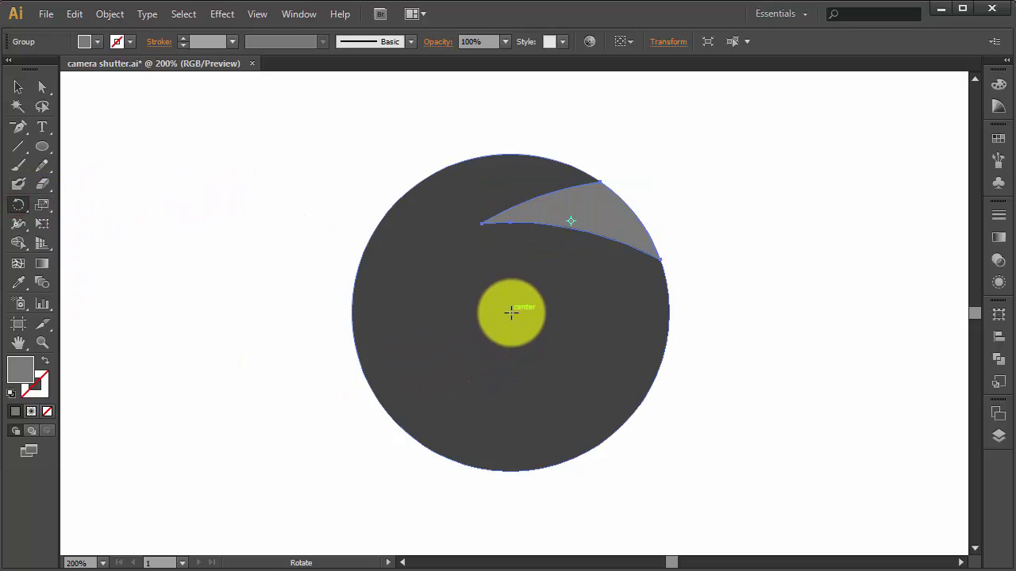
{"action": "left_click", "coordinate": [510, 312], "text": "alt"}
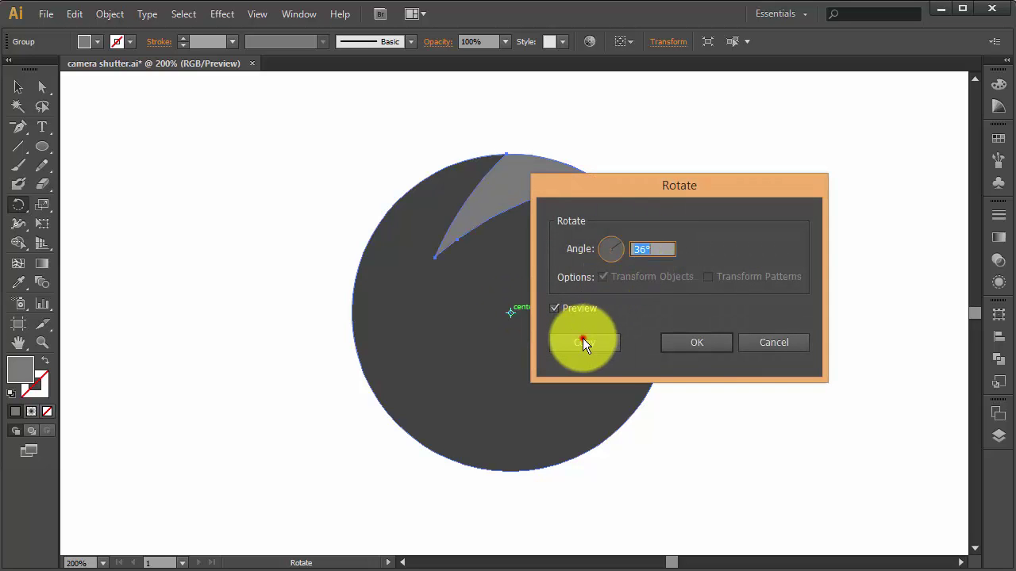
{"action": "left_click", "coordinate": [582, 342]}
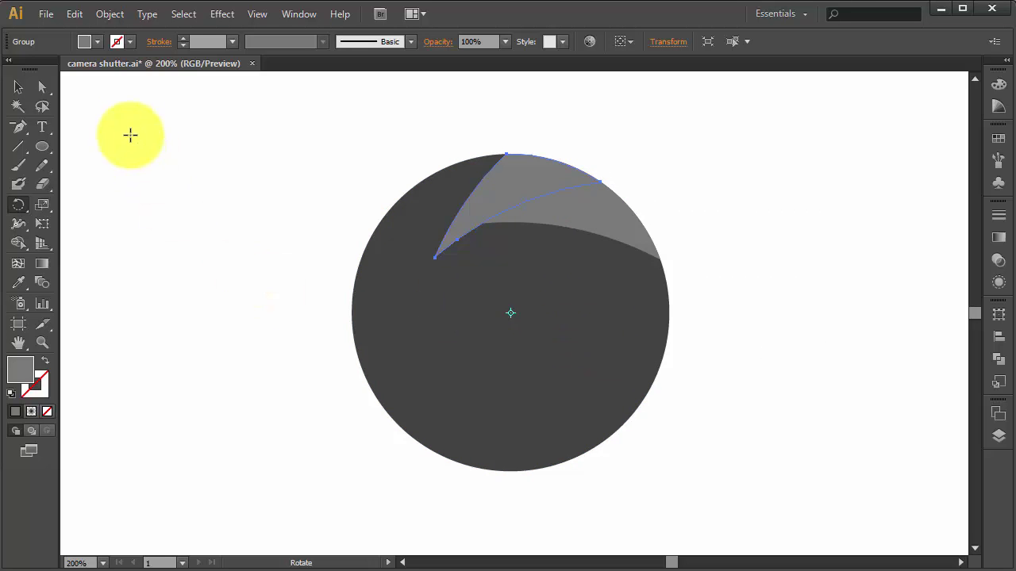
{"action": "left_click", "coordinate": [109, 14]}
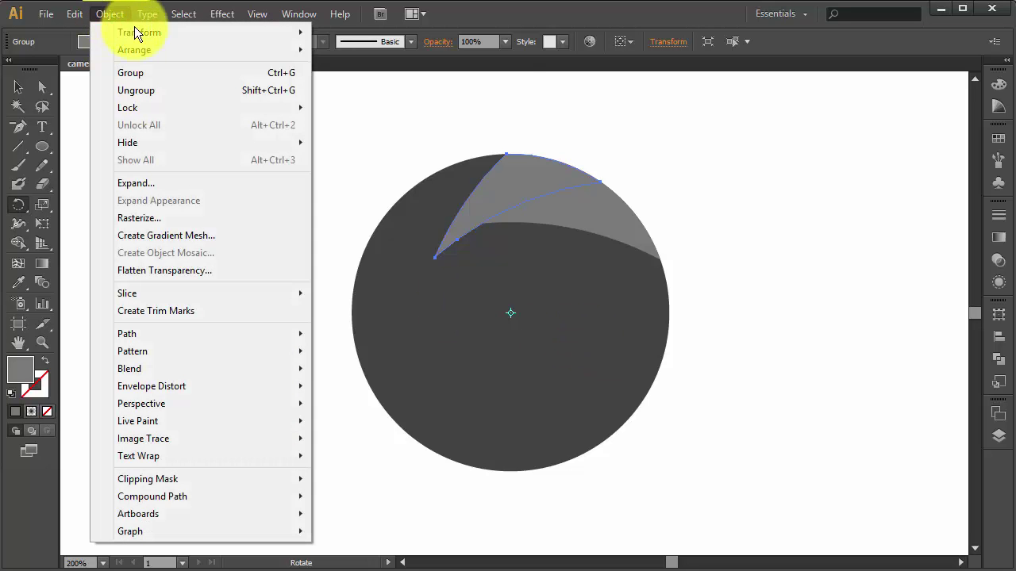
{"action": "mouse_move", "coordinate": [139, 32]}
{"action": "left_click", "coordinate": [459, 35]}
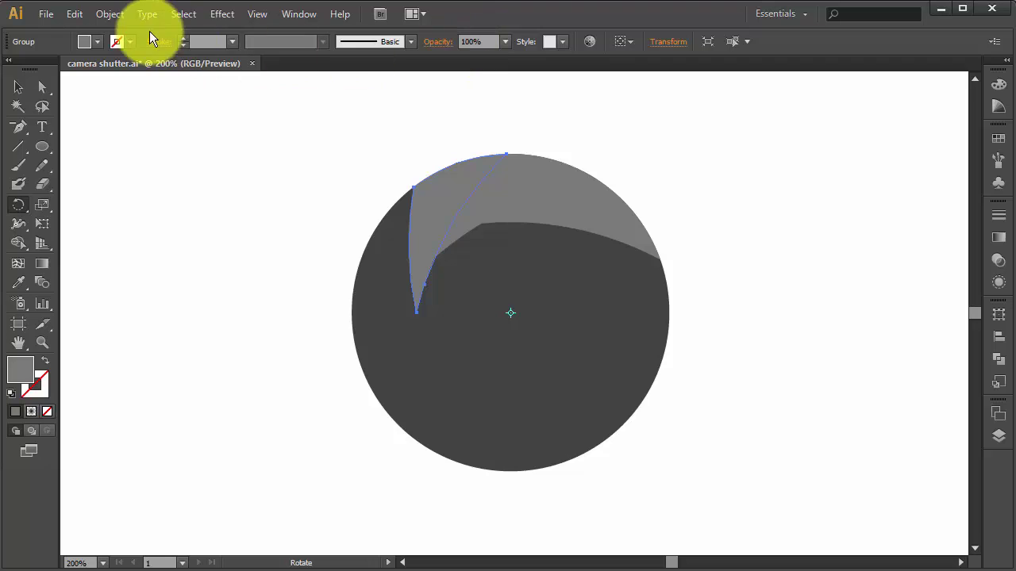
{"action": "left_click", "coordinate": [111, 14]}
{"action": "left_click", "coordinate": [433, 35]}
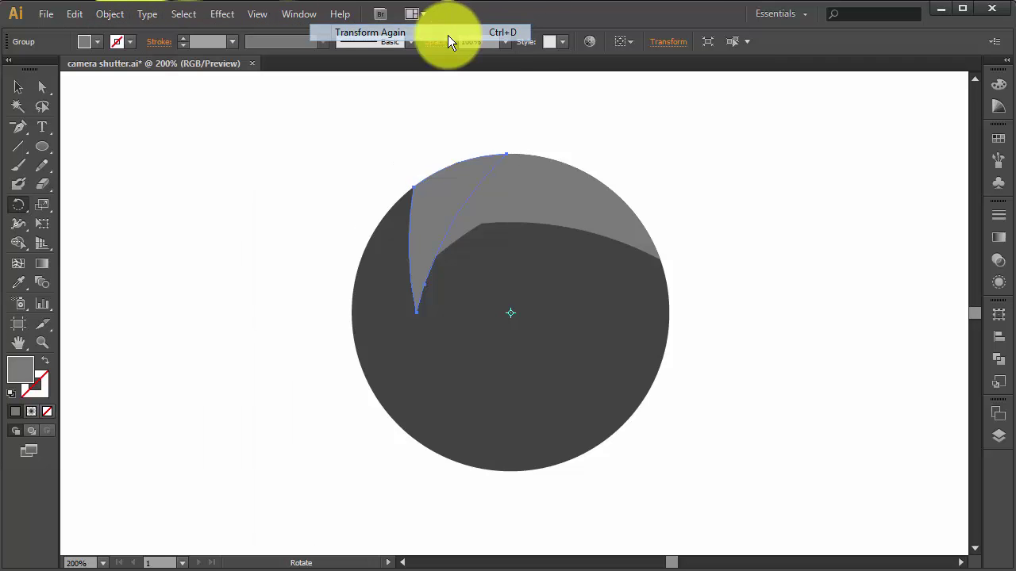
{"action": "key", "text": "ctrl+d"}
{"action": "key", "text": "ctrl+d"}
{"action": "key", "text": "ctrl+d"}
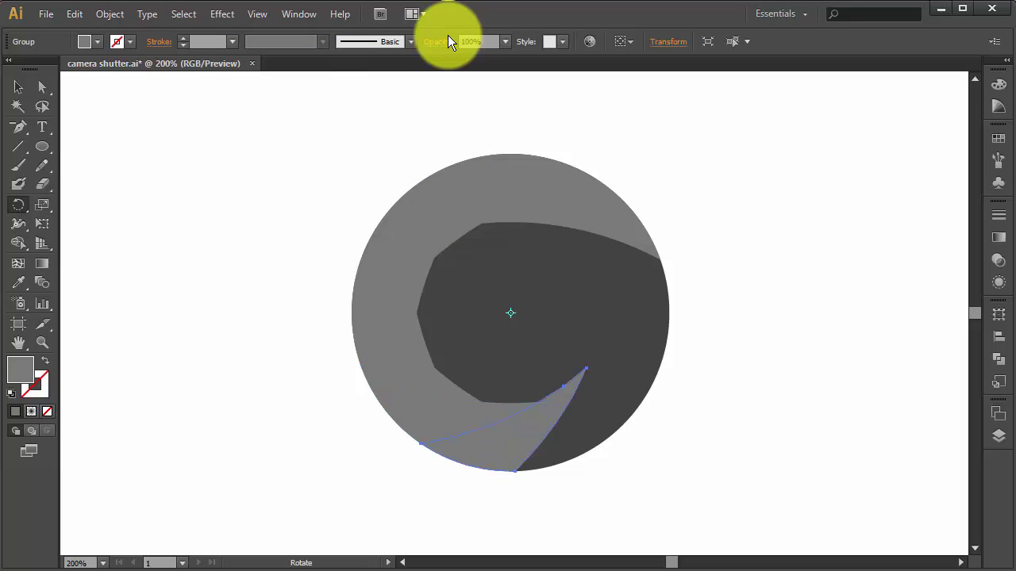
{"action": "key", "text": "ctrl+d"}
{"action": "key", "text": "ctrl+d"}
{"action": "key", "text": "ctrl+d"}
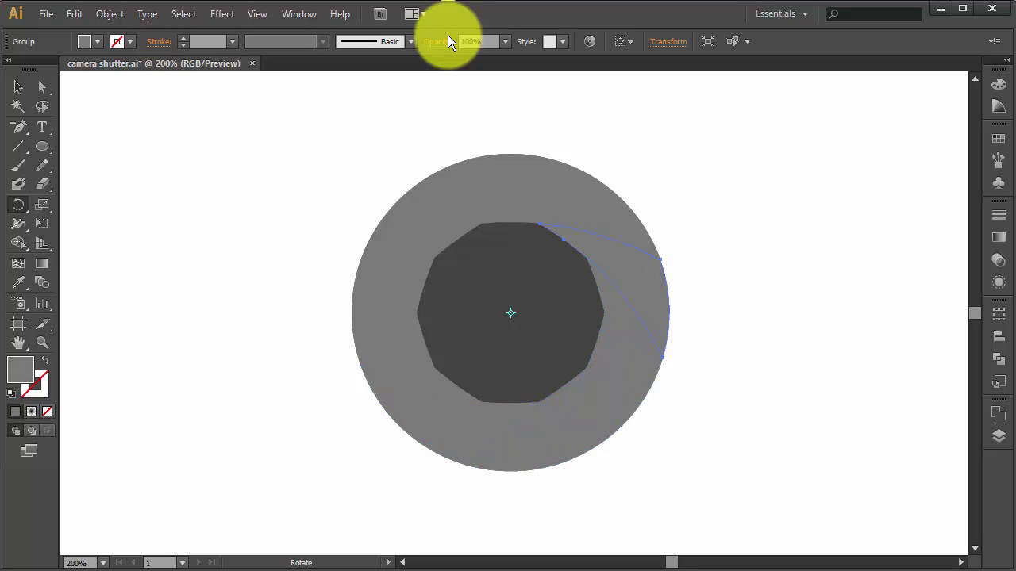
- Select all the shutter blades and group them
{"action": "left_click", "coordinate": [18, 87]}
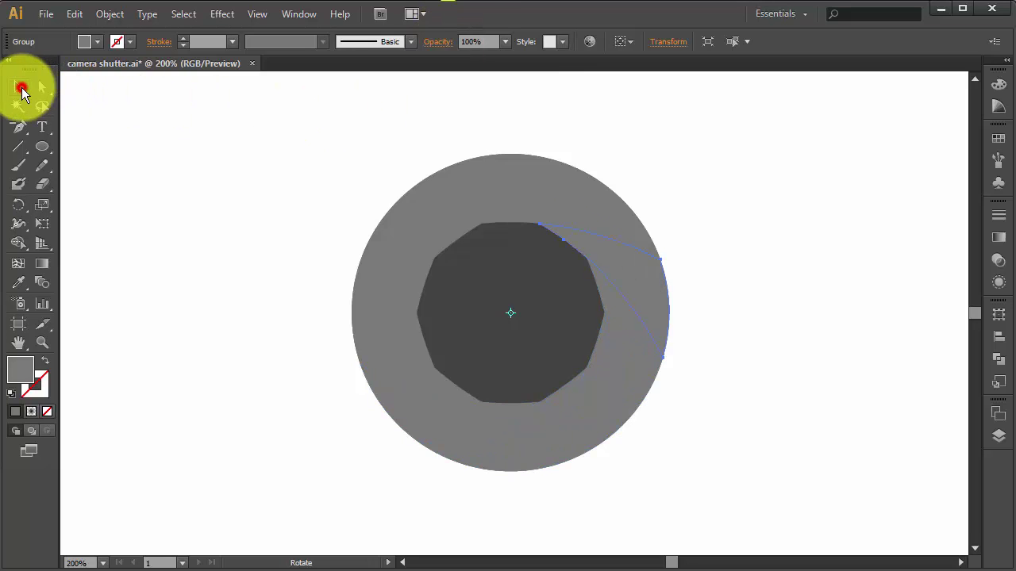
{"action": "left_click", "coordinate": [203, 186]}
{"action": "left_click", "coordinate": [623, 210]}
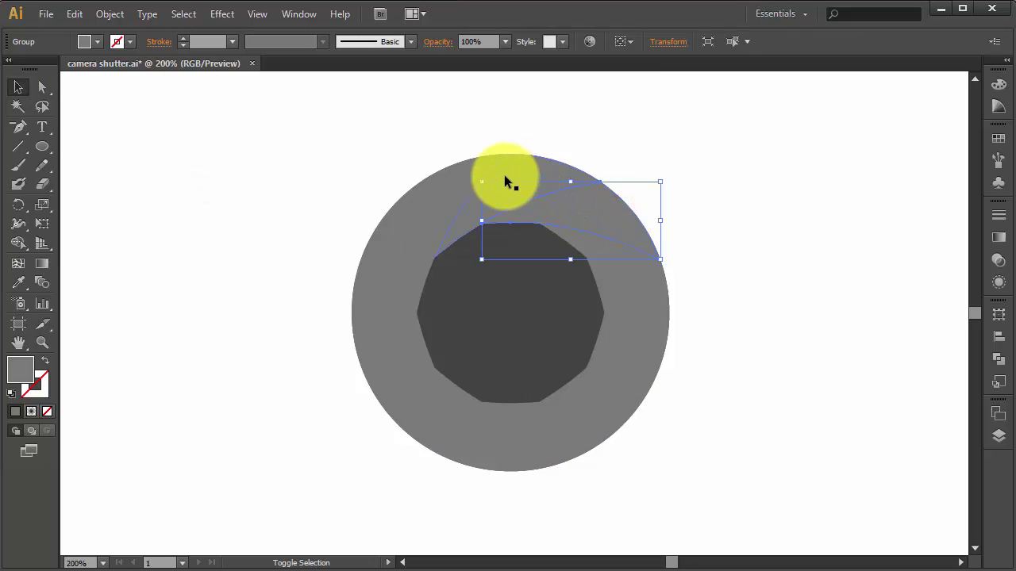
{"action": "left_click_drag", "start_coordinate": [297, 145], "coordinate": [755, 504]}
{"action": "key", "text": "ctrl+g"}
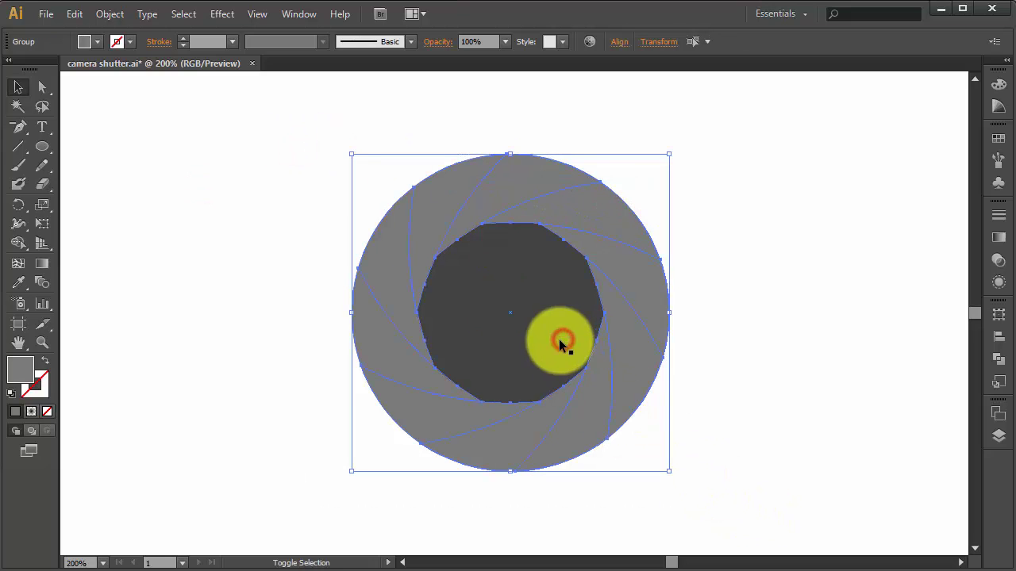
- Give all the shutter blades a white FFFFFF stroke
{"action": "left_click", "coordinate": [46, 383]}
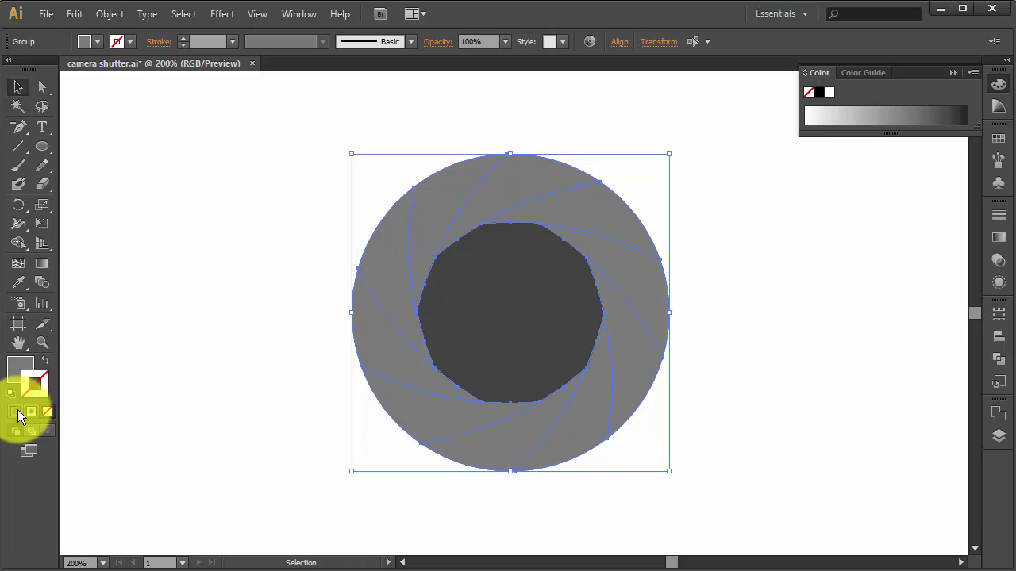
{"action": "left_click", "coordinate": [22, 411]}
{"action": "double_click", "coordinate": [34, 384]}
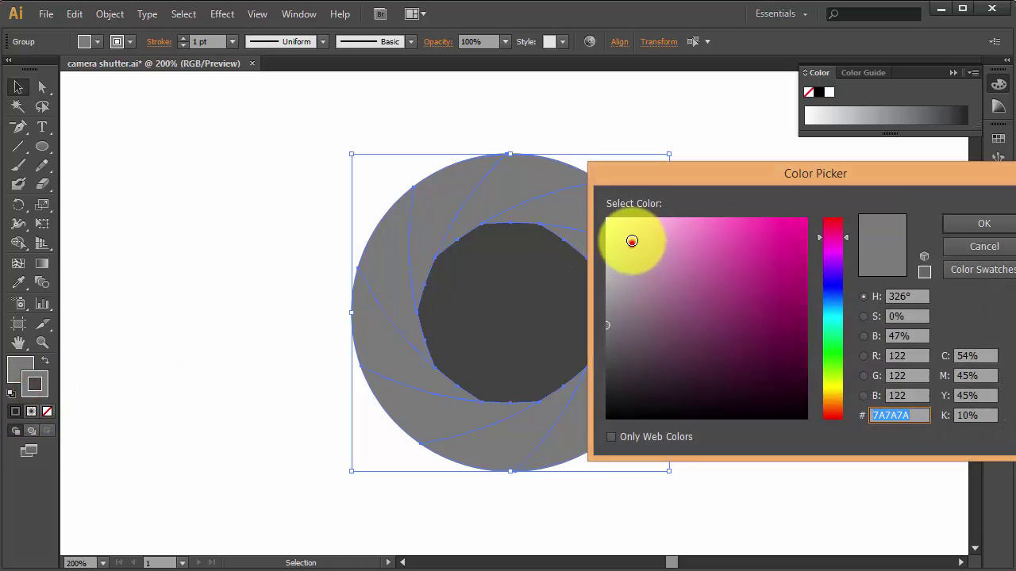
{"action": "left_click_drag", "start_coordinate": [630, 240], "coordinate": [600, 214]}
{"action": "left_click", "coordinate": [991, 223]}
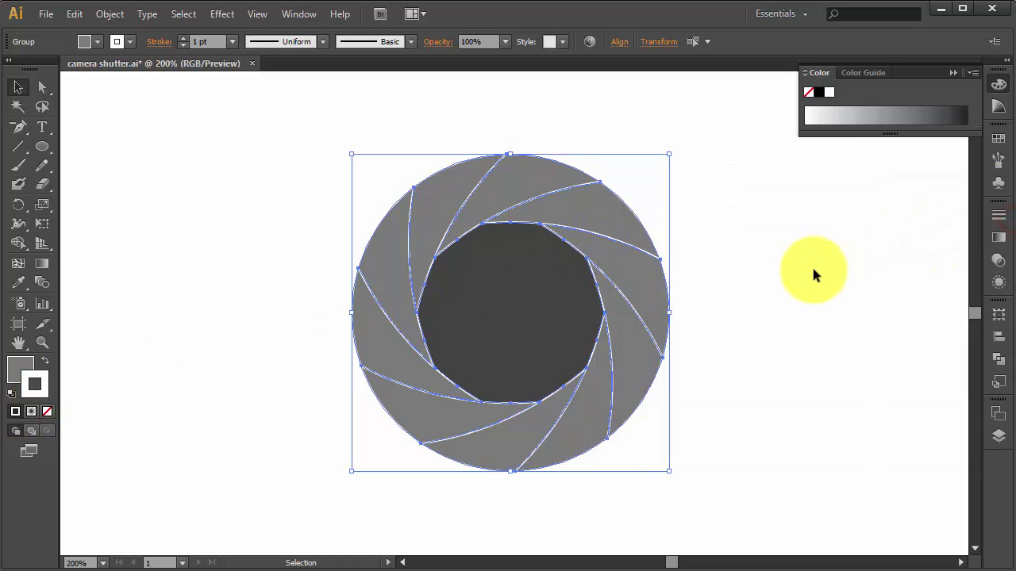
{"action": "left_click", "coordinate": [809, 274]}
{"action": "left_click_drag", "start_coordinate": [809, 313], "coordinate": [704, 315]}
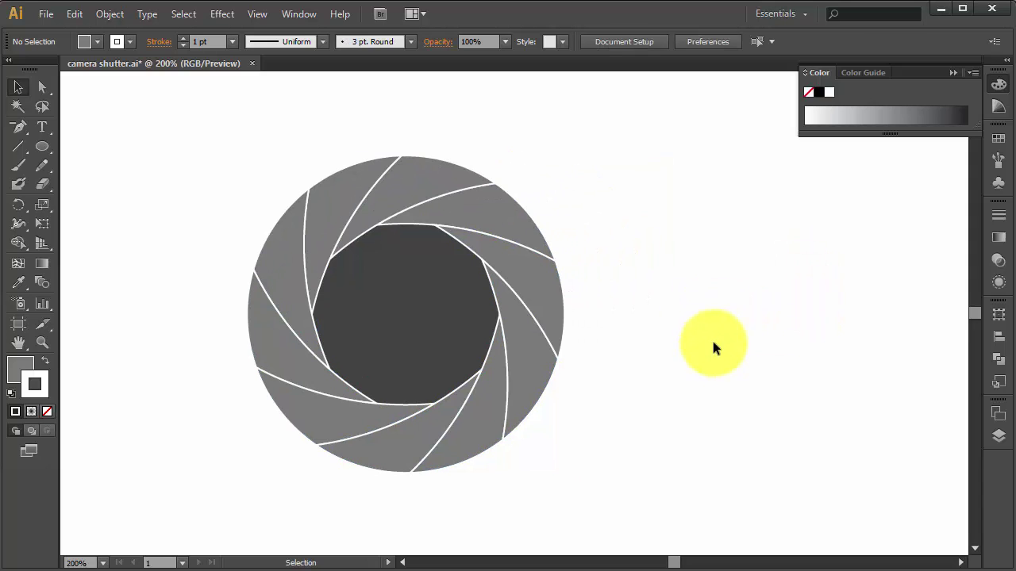
{"action": "left_click", "coordinate": [952, 72]}
- Set the shutter blades' stroke to None and return to fill editing
{"action": "left_click_drag", "start_coordinate": [476, 294], "coordinate": [233, 495]}
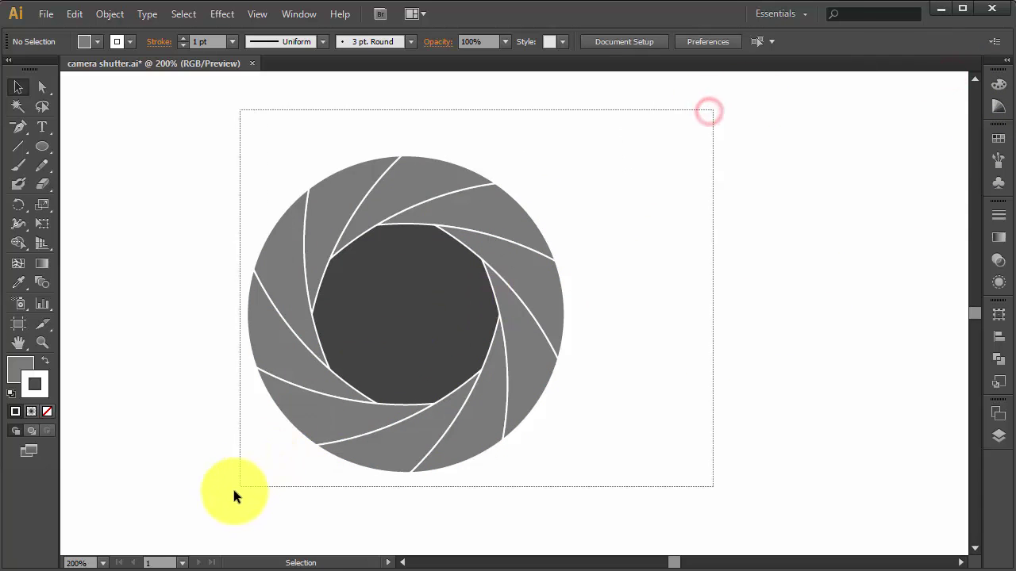
{"action": "left_click", "coordinate": [403, 328]}
{"action": "left_click", "coordinate": [47, 412]}
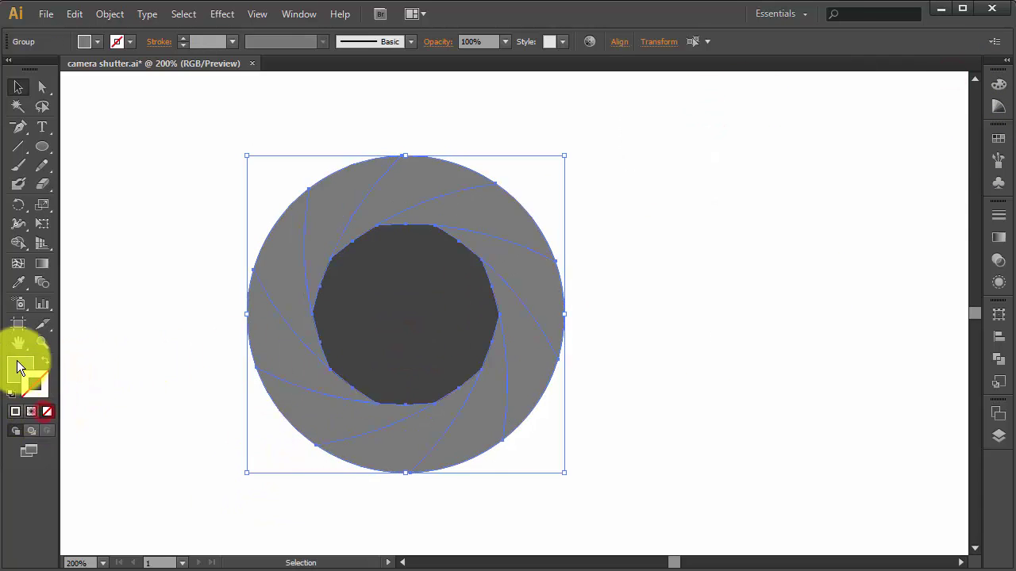
{"action": "left_click", "coordinate": [19, 359]}
- Fill the first blades purple, dark blue, light blue, teal and green from the swatches
{"action": "left_click", "coordinate": [401, 136]}
{"action": "left_click", "coordinate": [420, 185]}
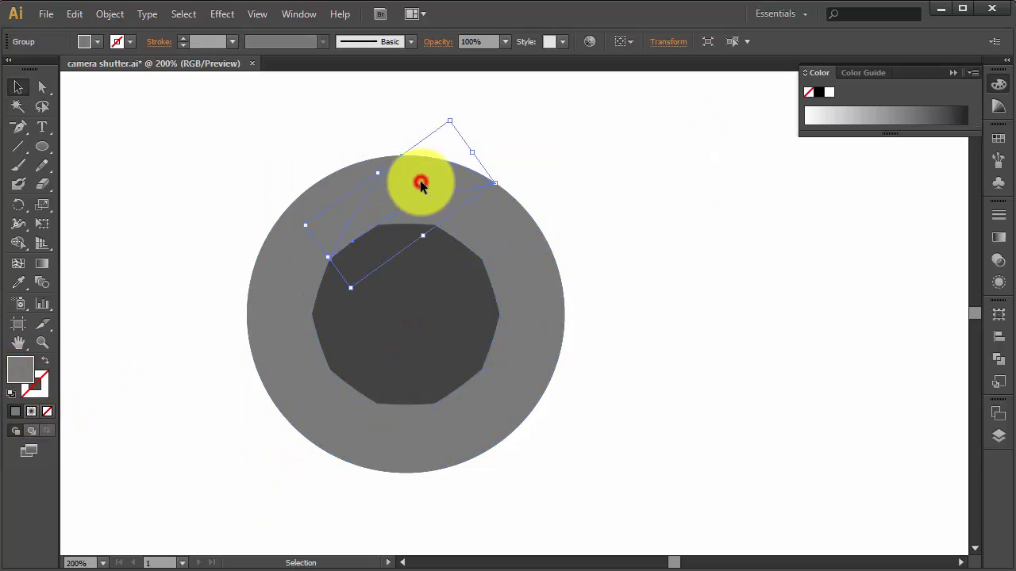
{"action": "left_click", "coordinate": [997, 136]}
{"action": "left_click", "coordinate": [811, 216]}
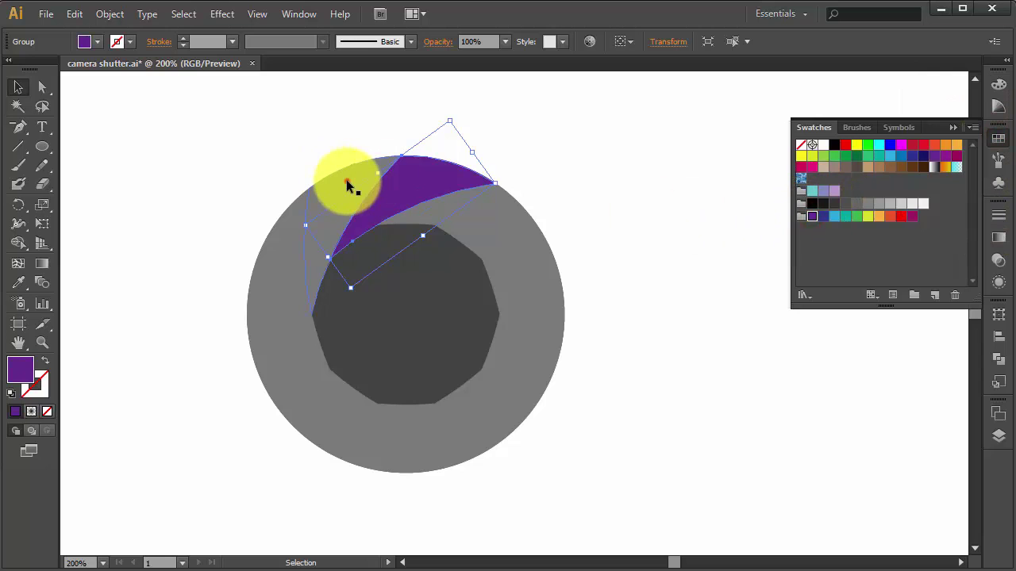
{"action": "left_click", "coordinate": [346, 179]}
{"action": "left_click", "coordinate": [823, 216]}
{"action": "left_click", "coordinate": [291, 258]}
{"action": "left_click", "coordinate": [834, 216]}
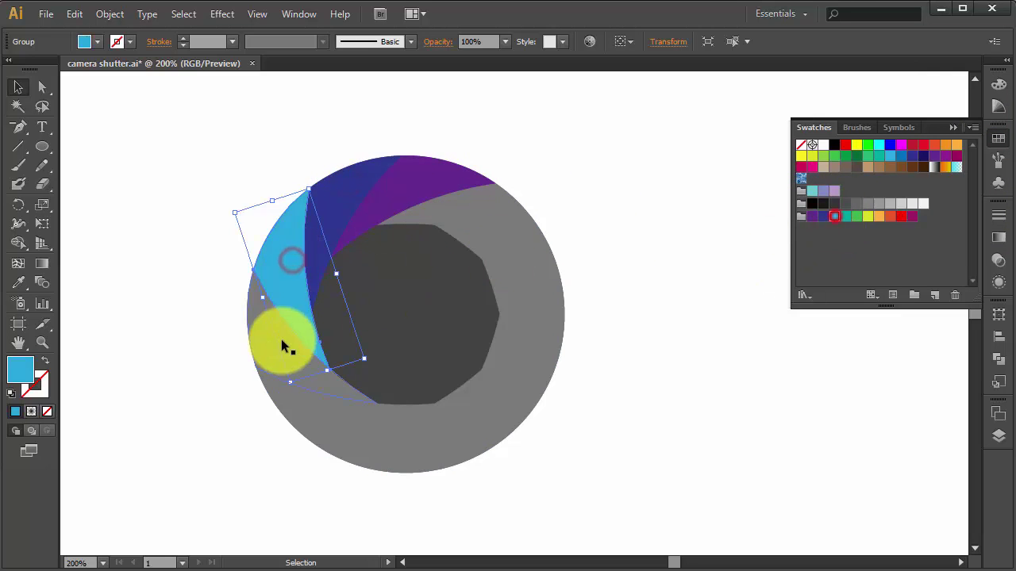
{"action": "left_click", "coordinate": [281, 339]}
{"action": "left_click", "coordinate": [845, 216]}
{"action": "left_click", "coordinate": [294, 413]}
{"action": "left_click", "coordinate": [857, 216]}
- Colour the remaining blades yellow, orange, dark orange, red and purple
{"action": "left_click", "coordinate": [357, 449]}
{"action": "left_click", "coordinate": [868, 215]}
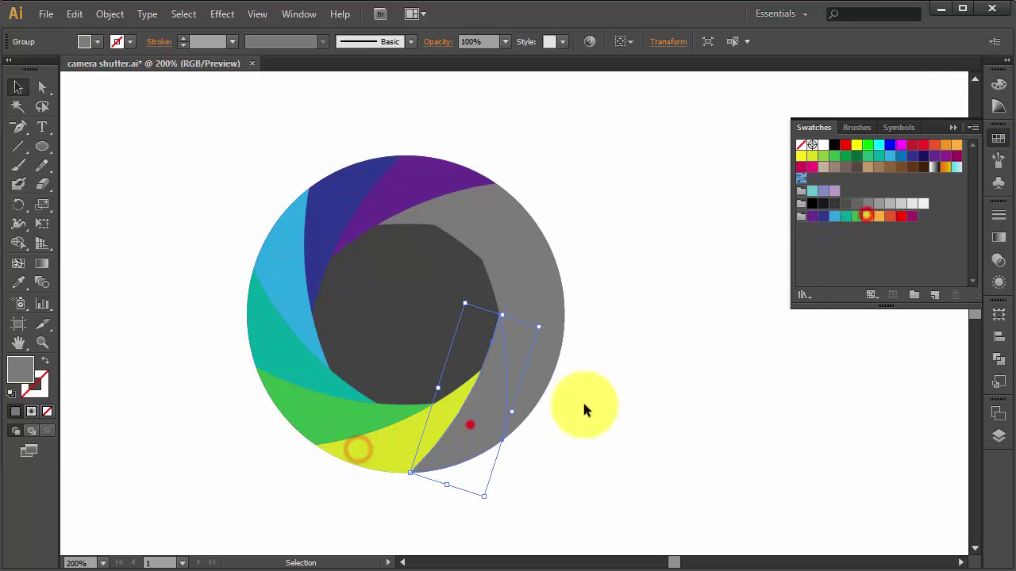
{"action": "left_click", "coordinate": [531, 374]}
{"action": "left_click", "coordinate": [890, 216]}
{"action": "left_click", "coordinate": [531, 272]}
{"action": "left_click", "coordinate": [900, 216]}
{"action": "left_click", "coordinate": [451, 216]}
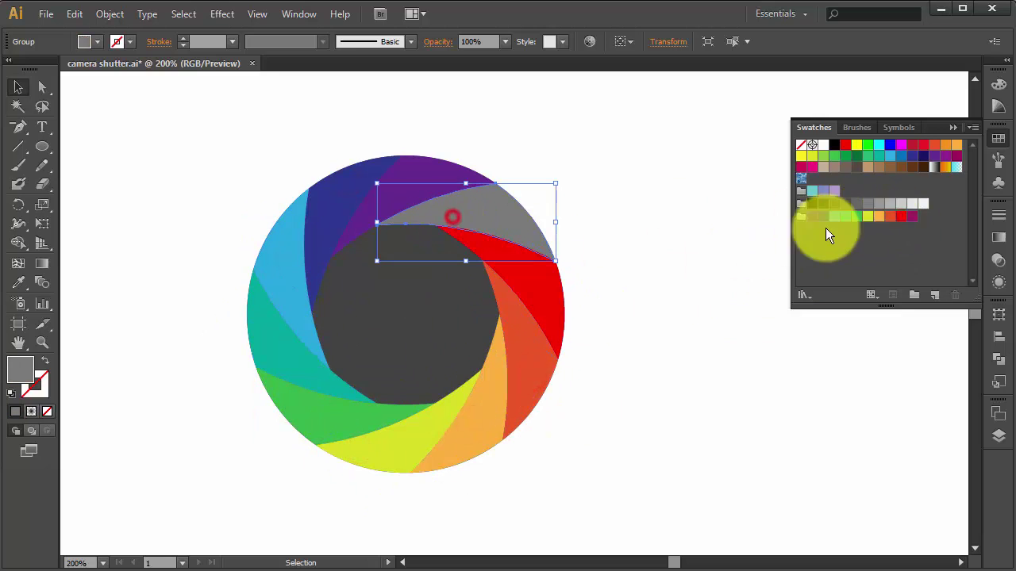
{"action": "left_click", "coordinate": [911, 216]}
{"action": "left_click", "coordinate": [716, 244]}
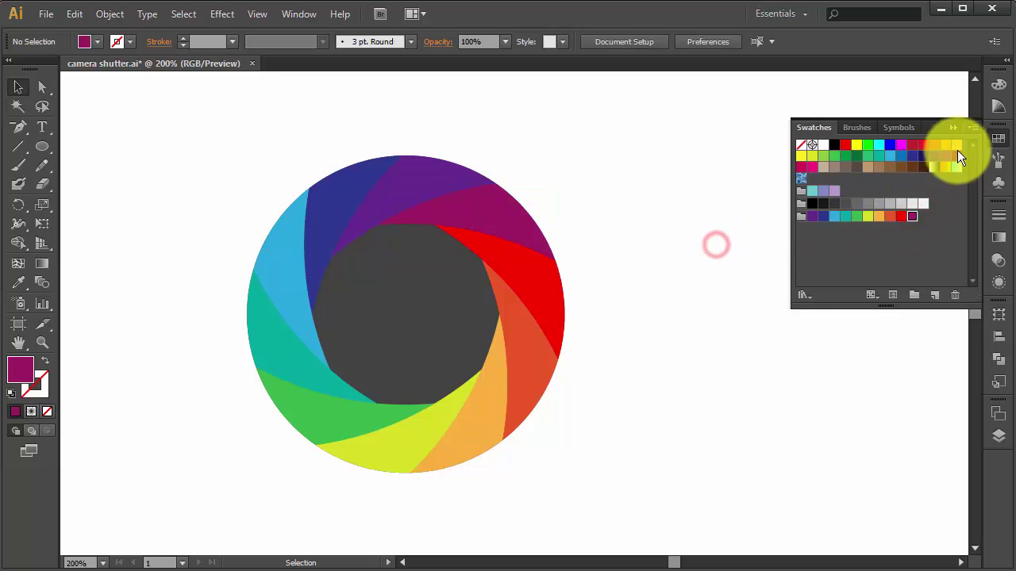
{"action": "left_click", "coordinate": [956, 128]}
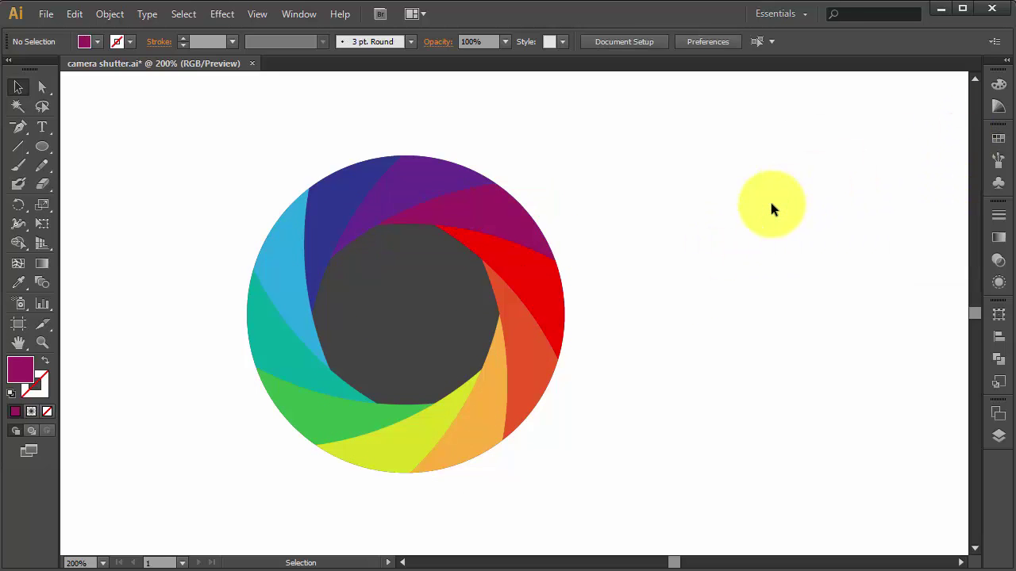
- Pull the top purple blade out to the right of the shutter circle
{"action": "scroll", "coordinate": [363, 331], "scroll_direction": "up", "scroll_amount": 1}
{"action": "left_click_drag", "start_coordinate": [386, 293], "coordinate": [362, 326]}
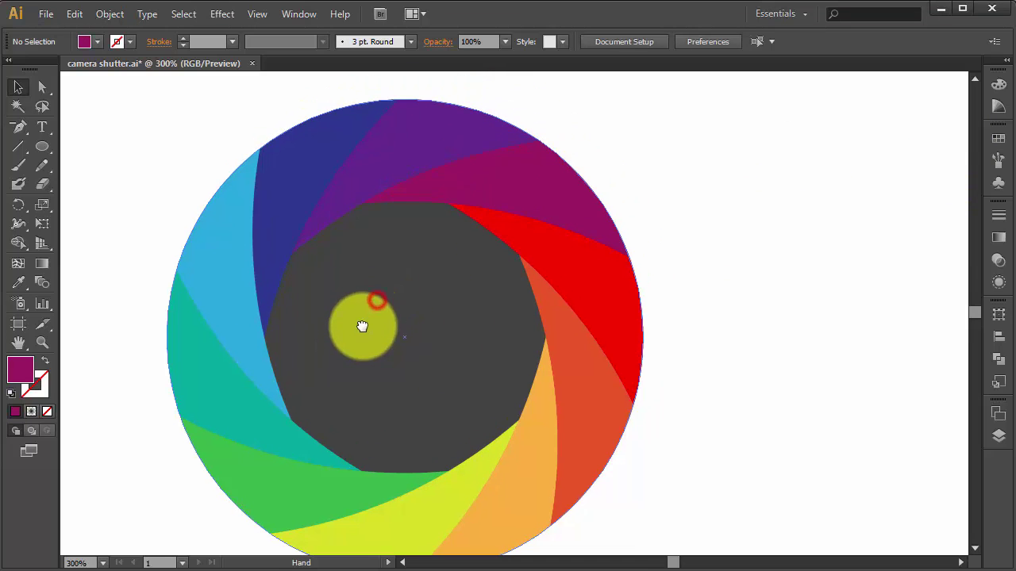
{"action": "left_click", "coordinate": [446, 140]}
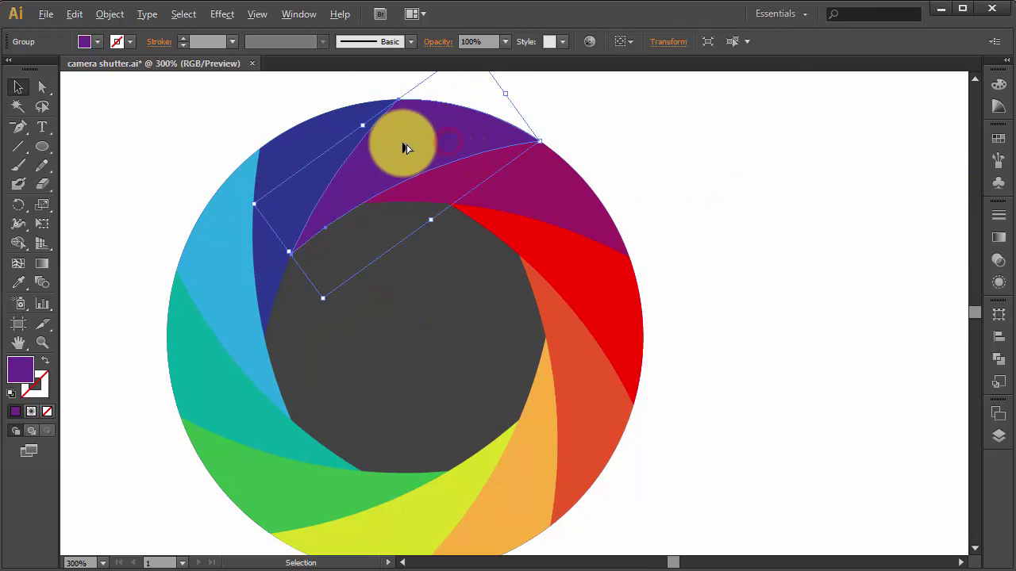
{"action": "left_click_drag", "start_coordinate": [400, 156], "coordinate": [791, 177]}
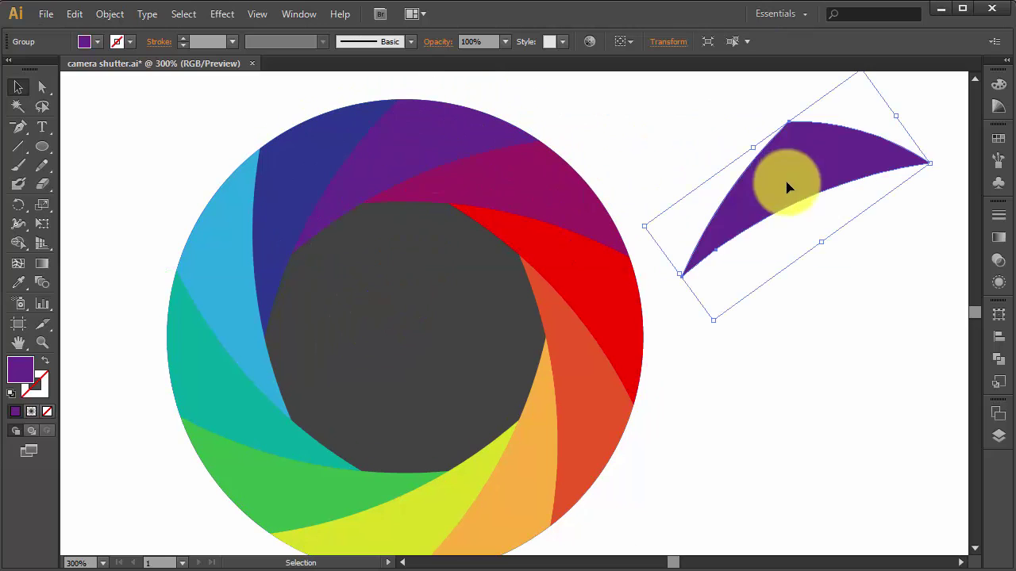
- Apply a radial gradient to the blade and make its right stop white at 100% opacity
{"action": "left_click", "coordinate": [996, 238]}
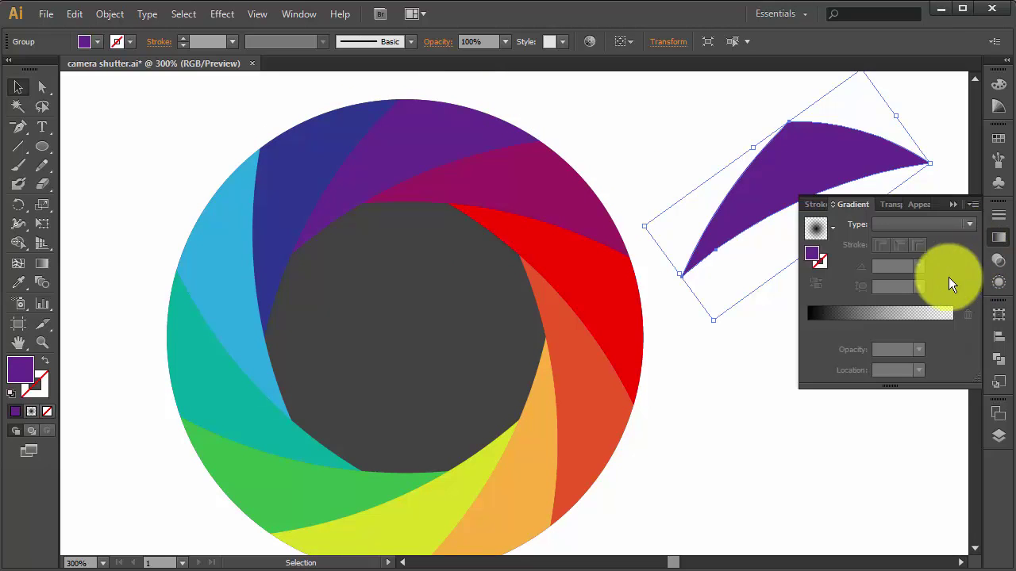
{"action": "left_click", "coordinate": [914, 315]}
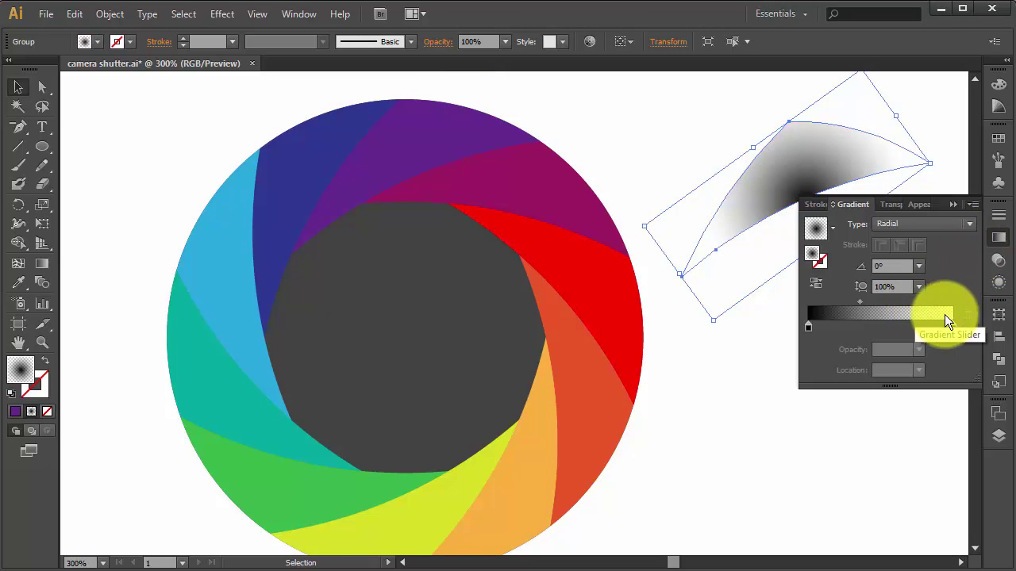
{"action": "double_click", "coordinate": [952, 327]}
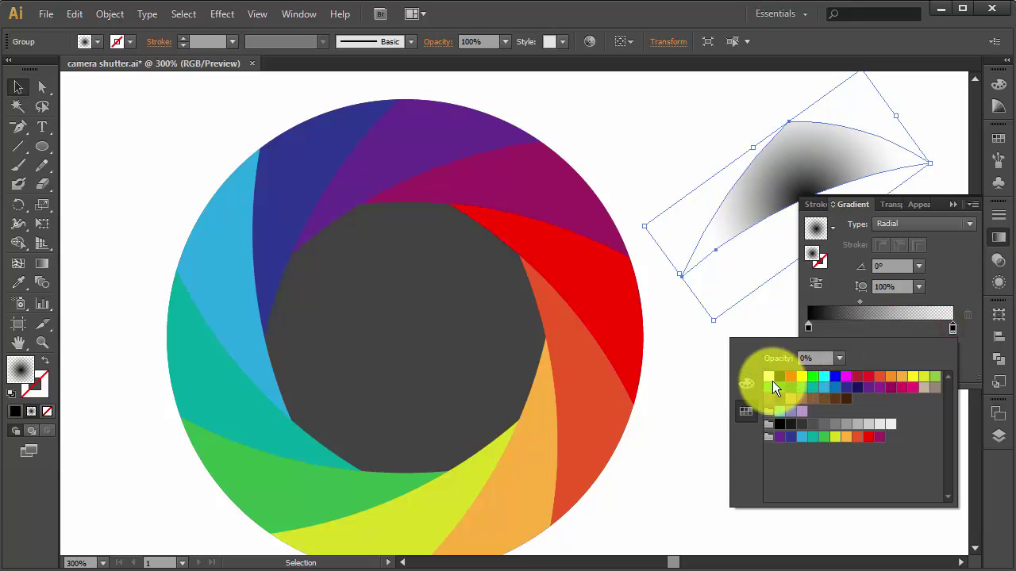
{"action": "left_click", "coordinate": [835, 355]}
{"action": "left_click", "coordinate": [859, 549]}
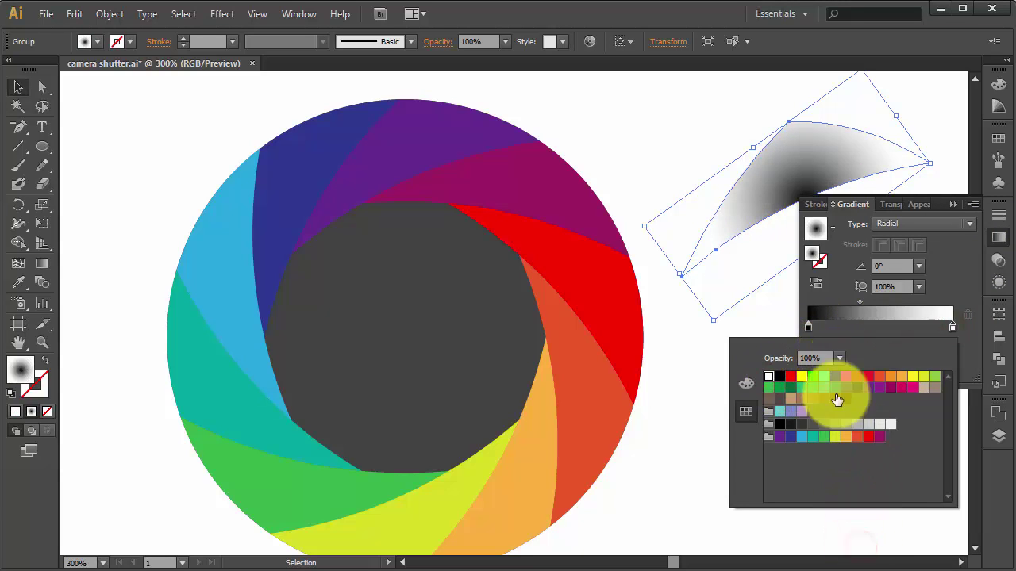
{"action": "left_click", "coordinate": [807, 325]}
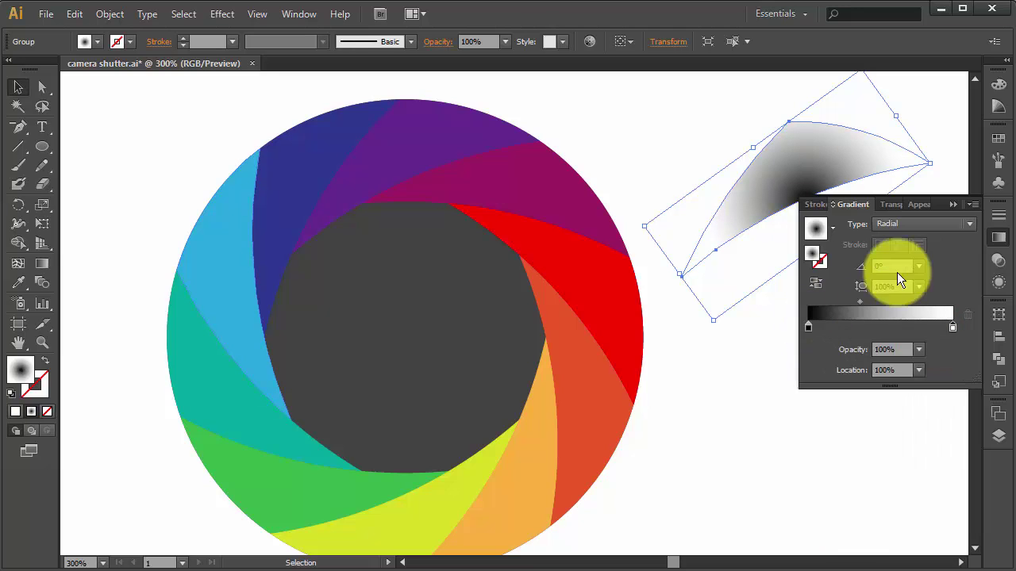
- Slide the white gradient stop to the 0% start so the blade fades white to black
{"action": "left_click", "coordinate": [947, 225]}
{"action": "left_click", "coordinate": [937, 256]}
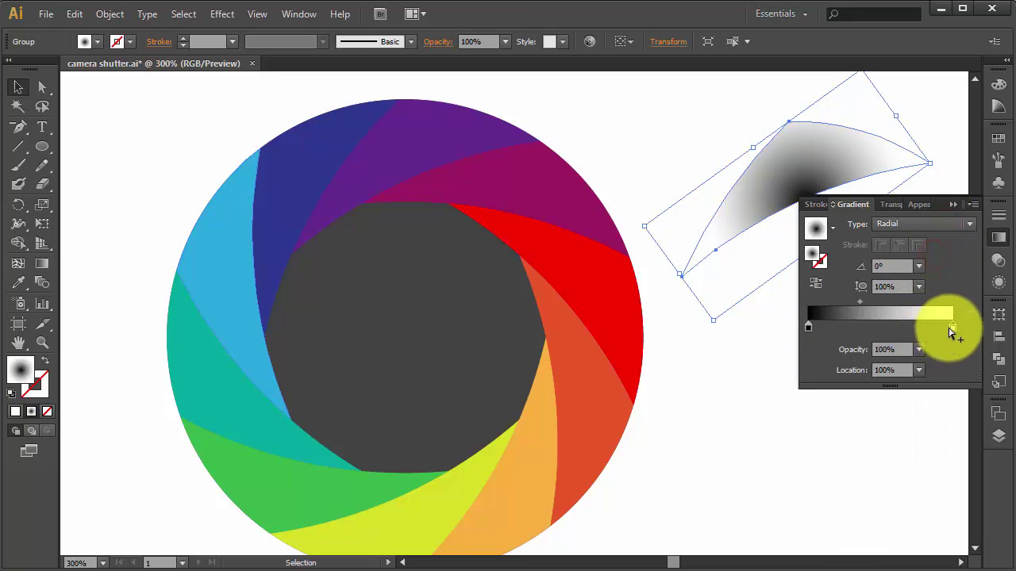
{"action": "mouse_move", "coordinate": [952, 327]}
{"action": "left_mouse_down"}
{"action": "mouse_move", "coordinate": [846, 331]}
{"action": "mouse_move", "coordinate": [971, 326]}
{"action": "left_mouse_up"}
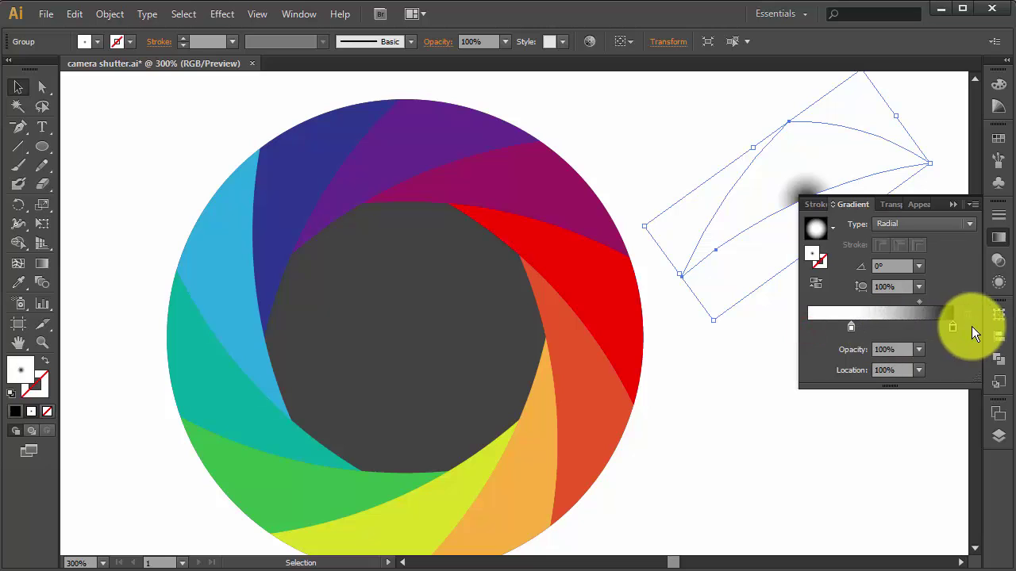
{"action": "left_click_drag", "start_coordinate": [853, 324], "coordinate": [800, 329]}
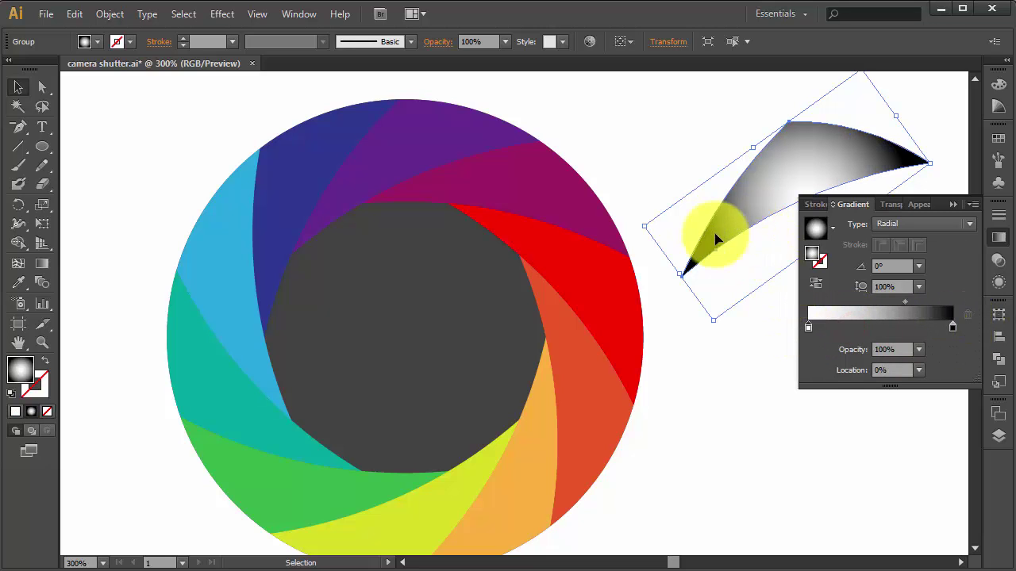
{"action": "key", "text": "space"}
{"action": "left_click_drag", "start_coordinate": [725, 170], "coordinate": [446, 202]}
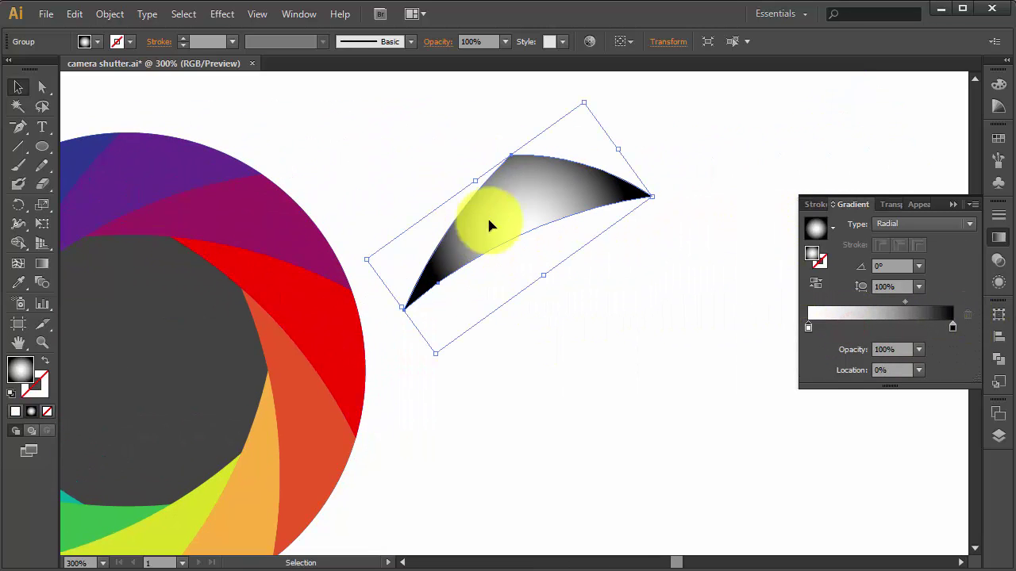
{"action": "left_click", "coordinate": [42, 262]}
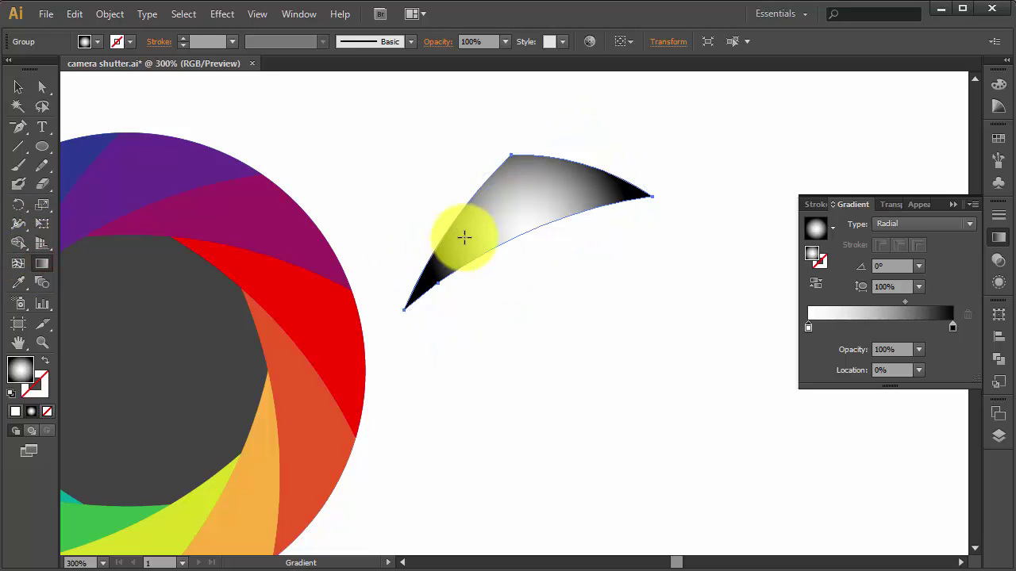
- Drag the gradient from the right tip toward the lower left and set the midpoint to 73.66%
{"action": "left_click_drag", "start_coordinate": [465, 234], "coordinate": [653, 217]}
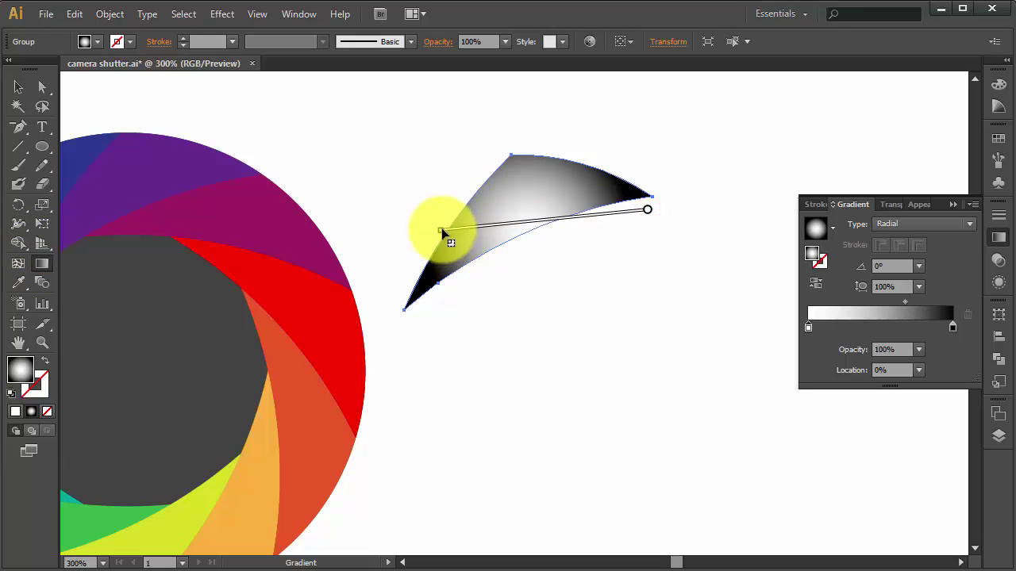
{"action": "left_click_drag", "start_coordinate": [462, 222], "coordinate": [425, 227]}
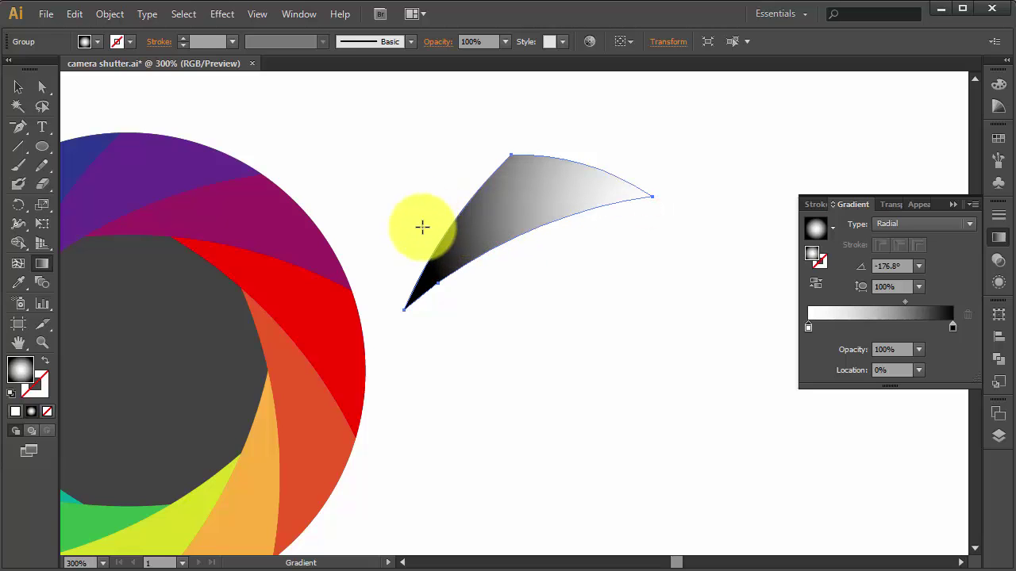
{"action": "mouse_move", "coordinate": [644, 200]}
{"action": "left_mouse_down"}
{"action": "mouse_move", "coordinate": [441, 172]}
{"action": "mouse_move", "coordinate": [422, 159]}
{"action": "left_mouse_up"}
{"action": "left_click_drag", "start_coordinate": [643, 204], "coordinate": [389, 100]}
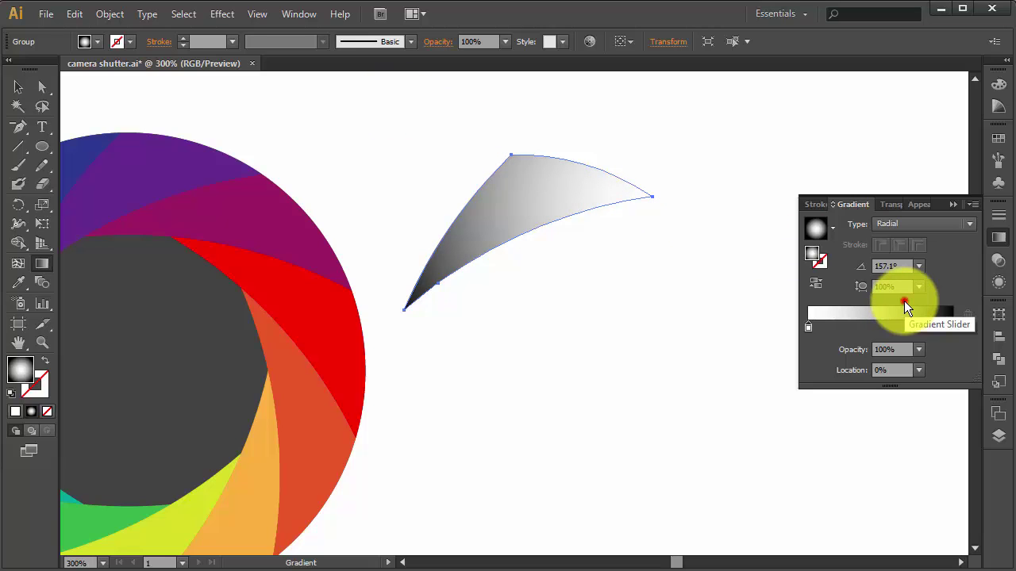
{"action": "left_click_drag", "start_coordinate": [904, 302], "coordinate": [913, 302]}
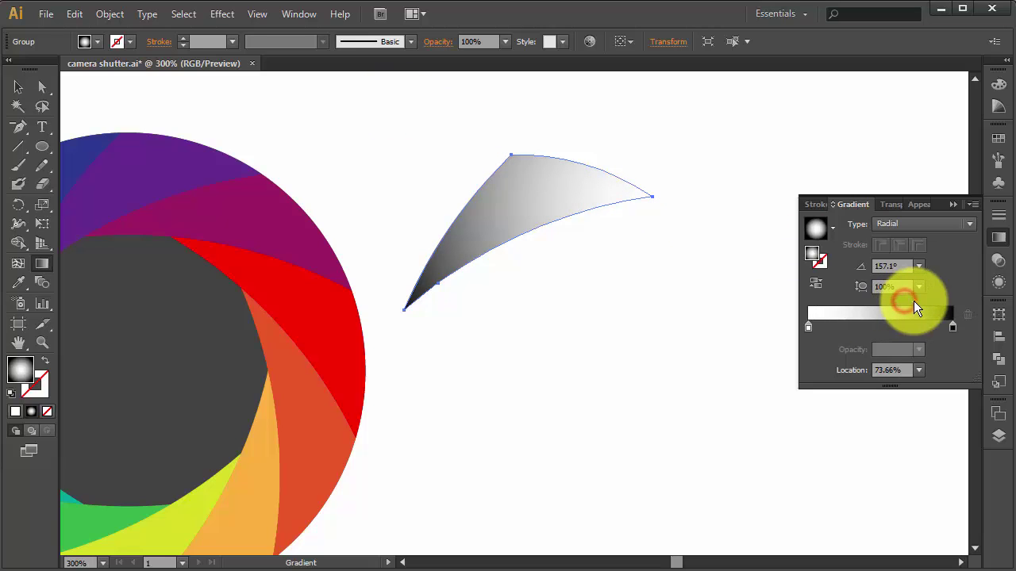
{"action": "left_click", "coordinate": [18, 86]}
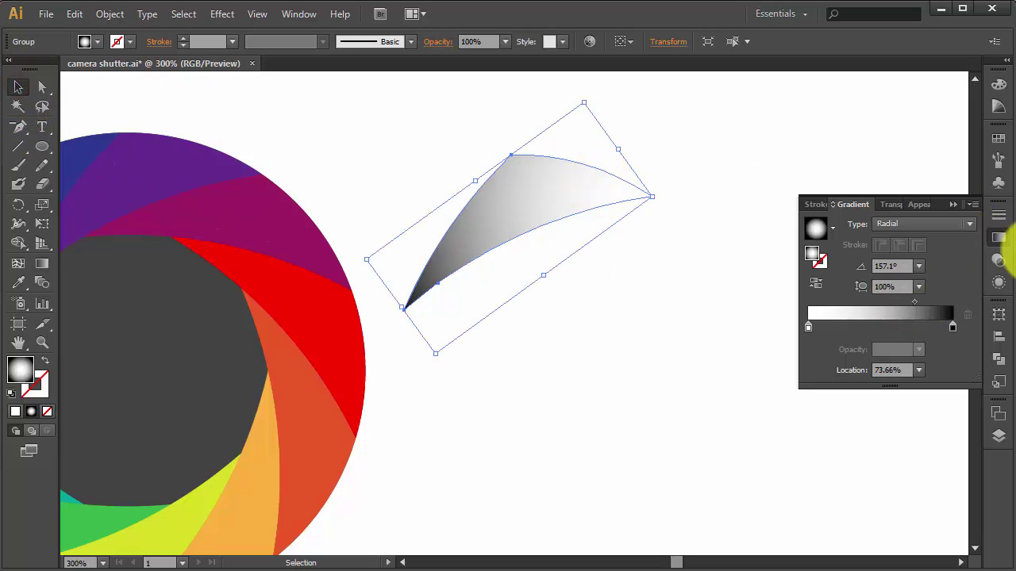
- Set the gradient blade's blend mode to Multiply
{"action": "left_click", "coordinate": [998, 260]}
{"action": "left_click", "coordinate": [865, 222]}
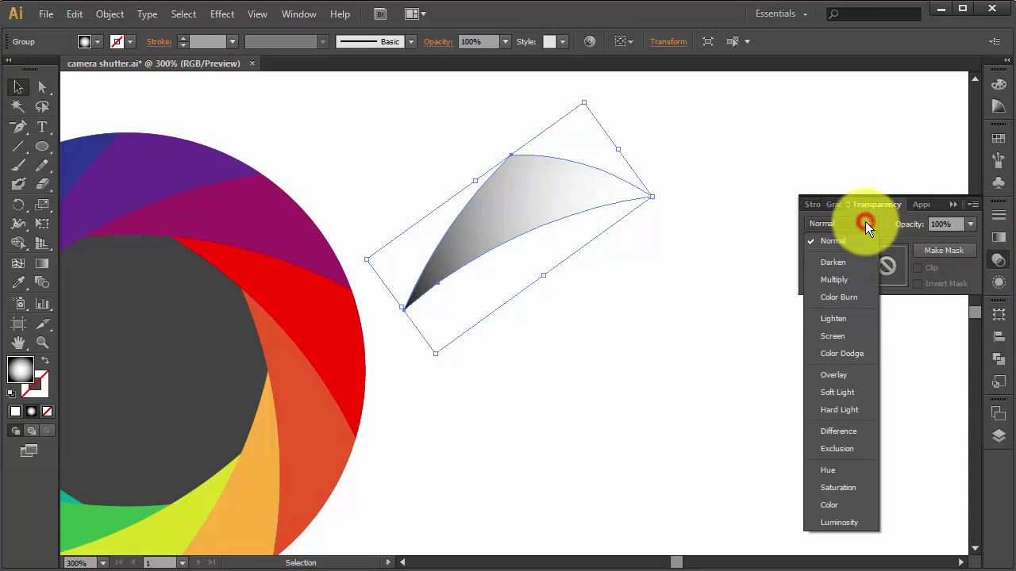
{"action": "left_click", "coordinate": [848, 279]}
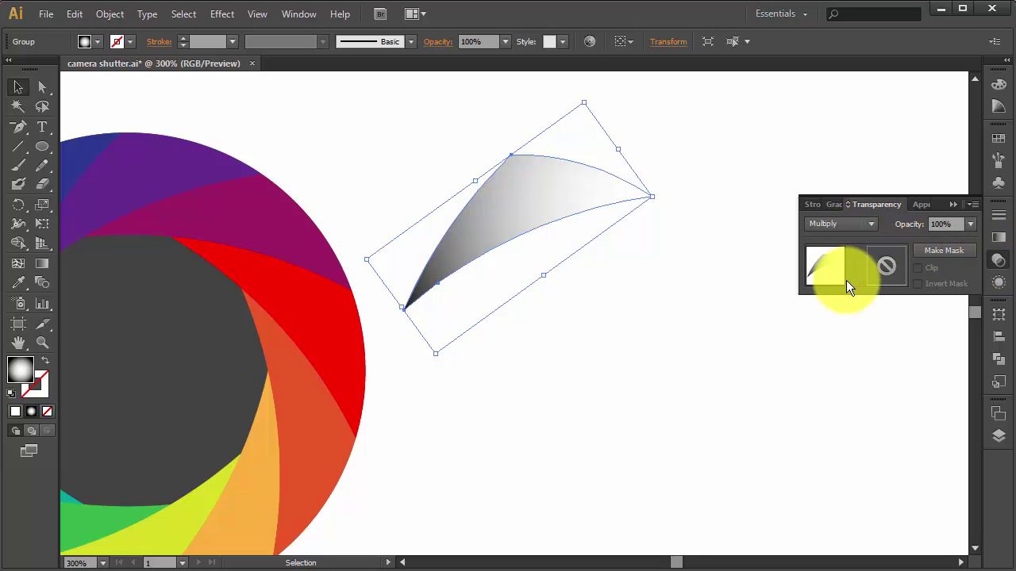
{"action": "left_click", "coordinate": [630, 364]}
- Move the shaded blade back onto the top purple blade of the shutter
{"action": "key", "text": "space"}
{"action": "left_click_drag", "start_coordinate": [562, 374], "coordinate": [769, 381]}
{"action": "left_click", "coordinate": [667, 249]}
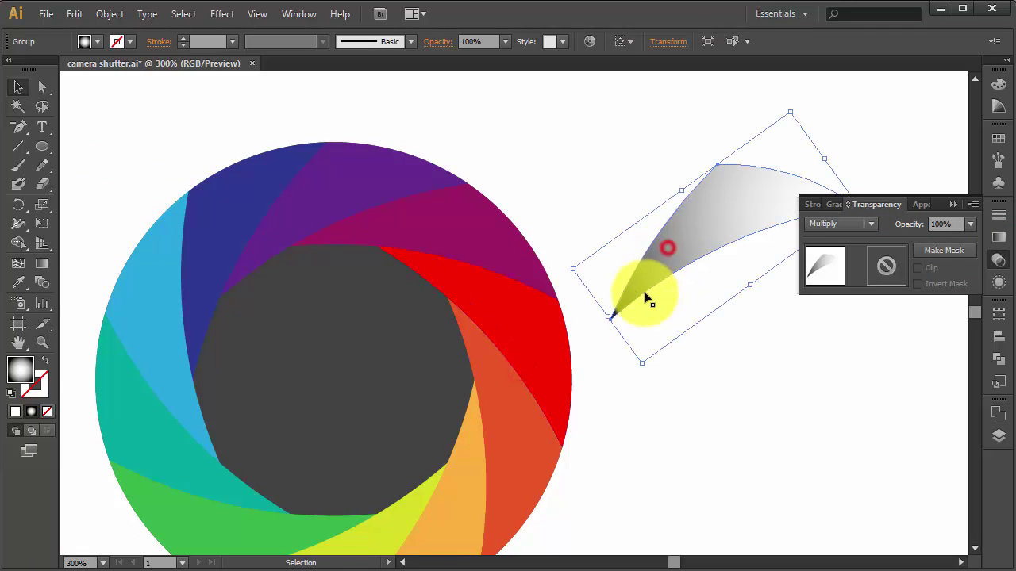
{"action": "mouse_move", "coordinate": [612, 321]}
{"action": "left_mouse_down"}
{"action": "mouse_move", "coordinate": [353, 283]}
{"action": "mouse_move", "coordinate": [224, 299]}
{"action": "left_mouse_up"}
- Zoom out to 200% and line the Multiply blade up precisely over the top purple blade
{"action": "key", "text": "space"}
{"action": "left_click_drag", "start_coordinate": [535, 295], "coordinate": [619, 312]}
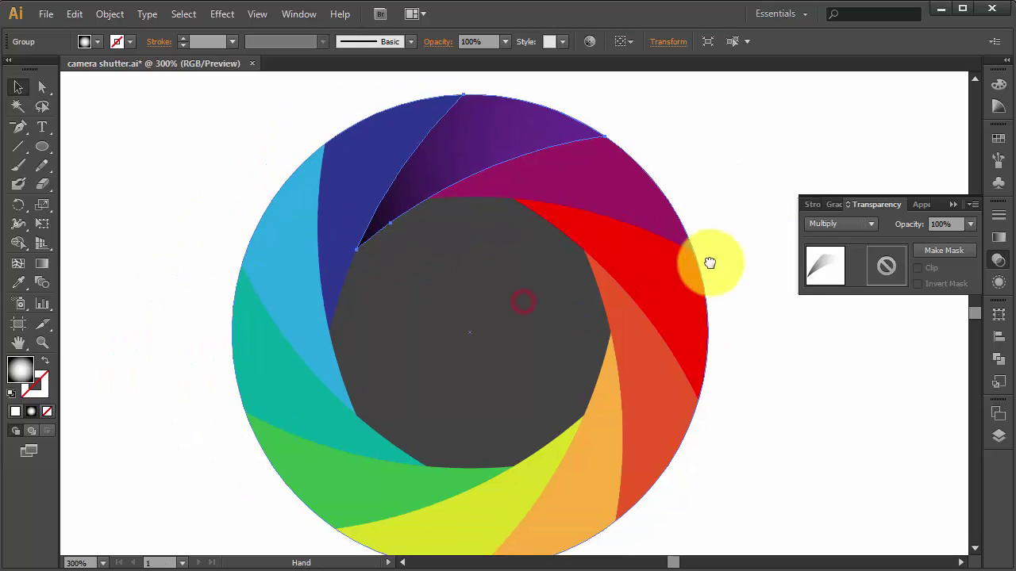
{"action": "key", "text": "ctrl+minus"}
{"action": "left_click", "coordinate": [948, 204]}
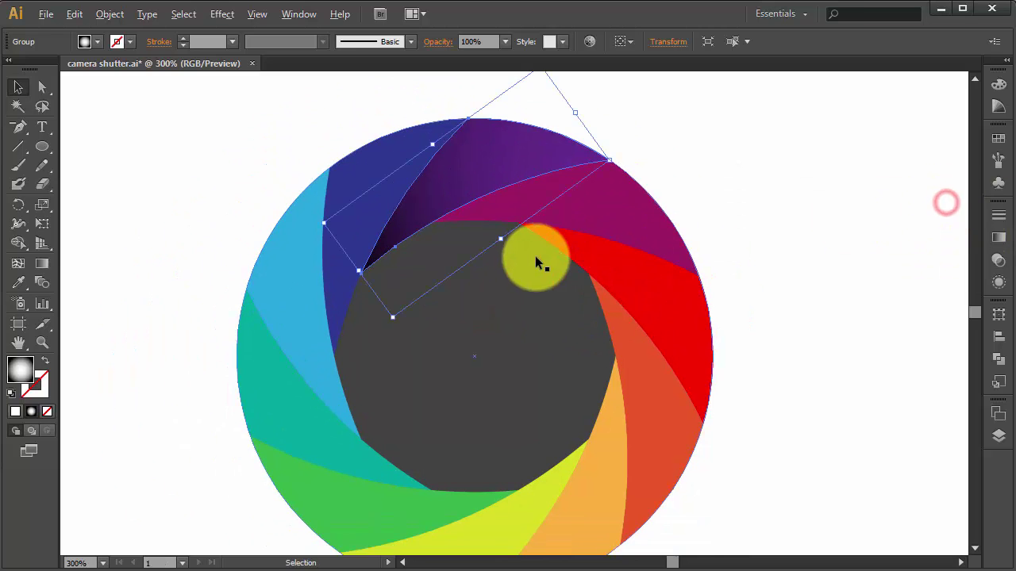
{"action": "left_click_drag", "start_coordinate": [458, 306], "coordinate": [458, 307]}
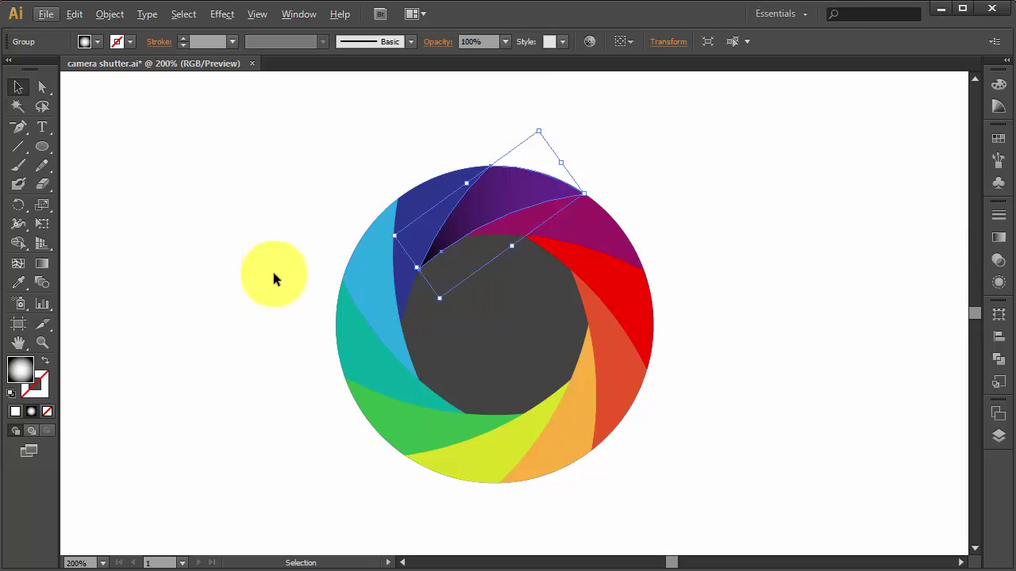
{"action": "left_click", "coordinate": [18, 205]}
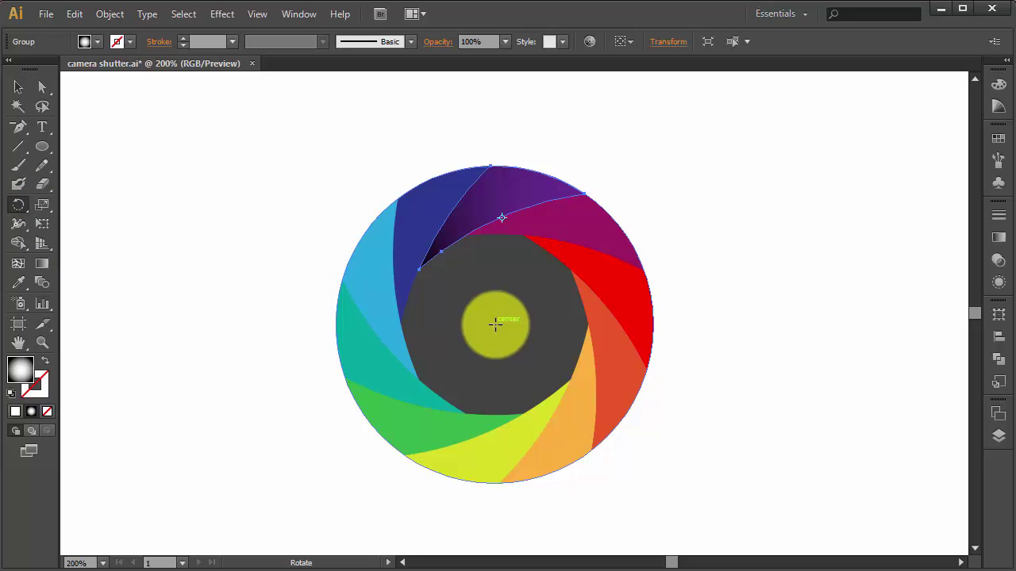
- Rotate copies of the shaded blade 36° around the shutter centre, repeating for the remaining blades
{"action": "left_click", "coordinate": [495, 324], "text": "alt"}
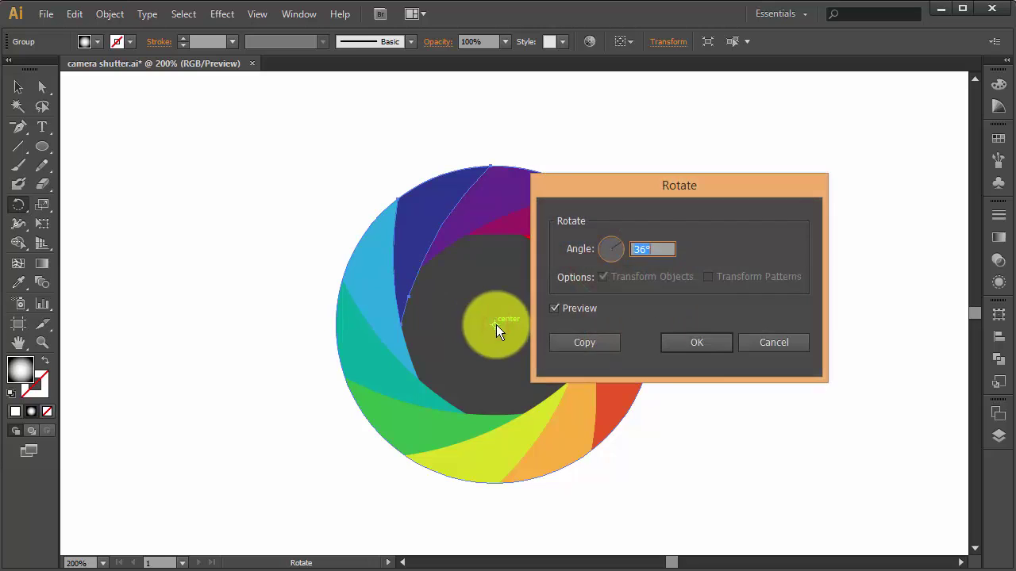
{"action": "left_click", "coordinate": [587, 342]}
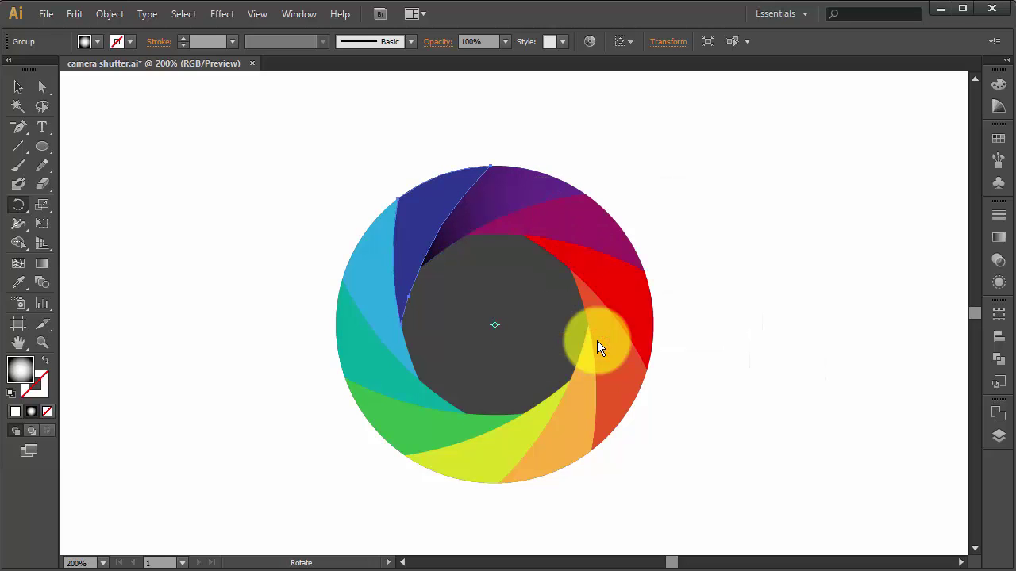
{"action": "key", "text": "ctrl+d"}
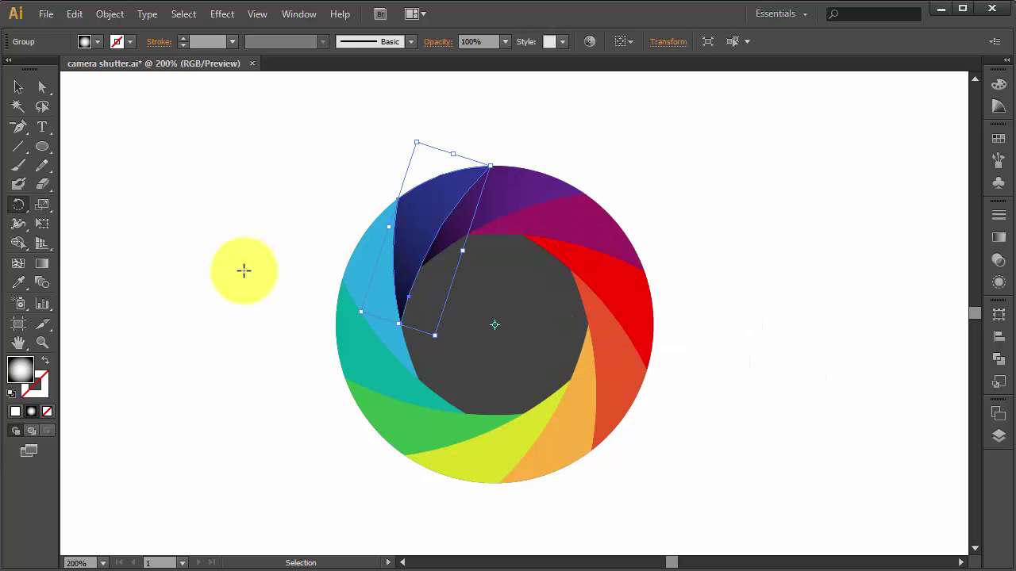
{"action": "key", "text": "ctrl+d"}
{"action": "key", "text": "ctrl+d"}
{"action": "key", "text": "ctrl+d"}
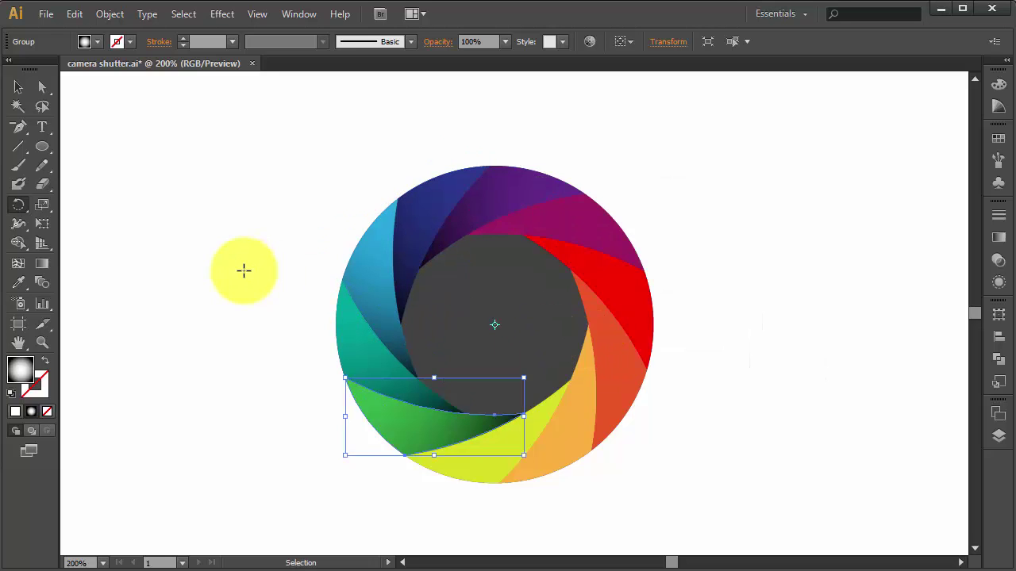
{"action": "key", "text": "ctrl+d"}
{"action": "key", "text": "ctrl+d"}
{"action": "key", "text": "ctrl+d"}
{"action": "key", "text": "ctrl+d"}
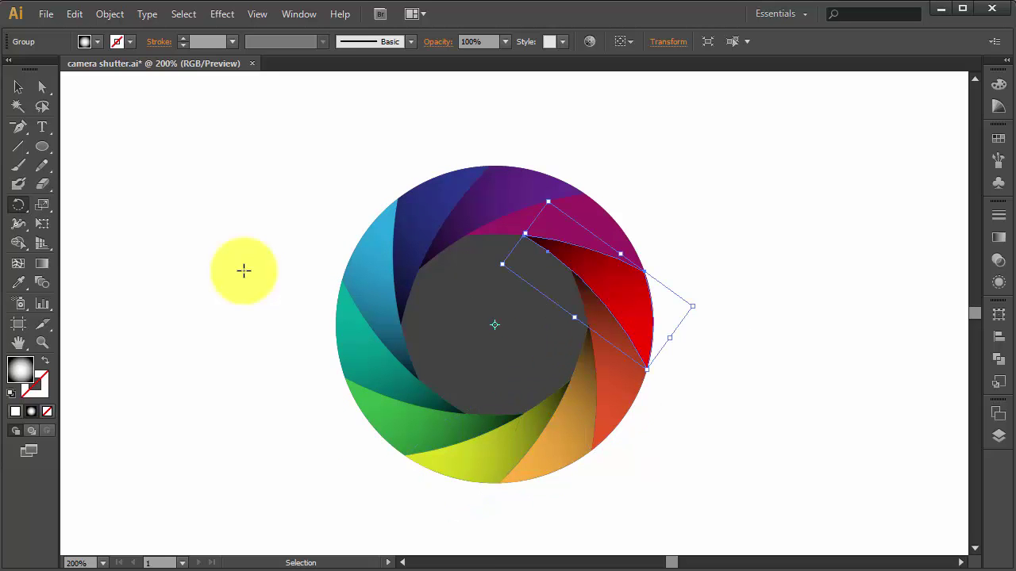
{"action": "key", "text": "ctrl+d"}
- Remove the shutter artwork's dark centre fill so the aperture shows white
{"action": "left_click", "coordinate": [17, 86]}
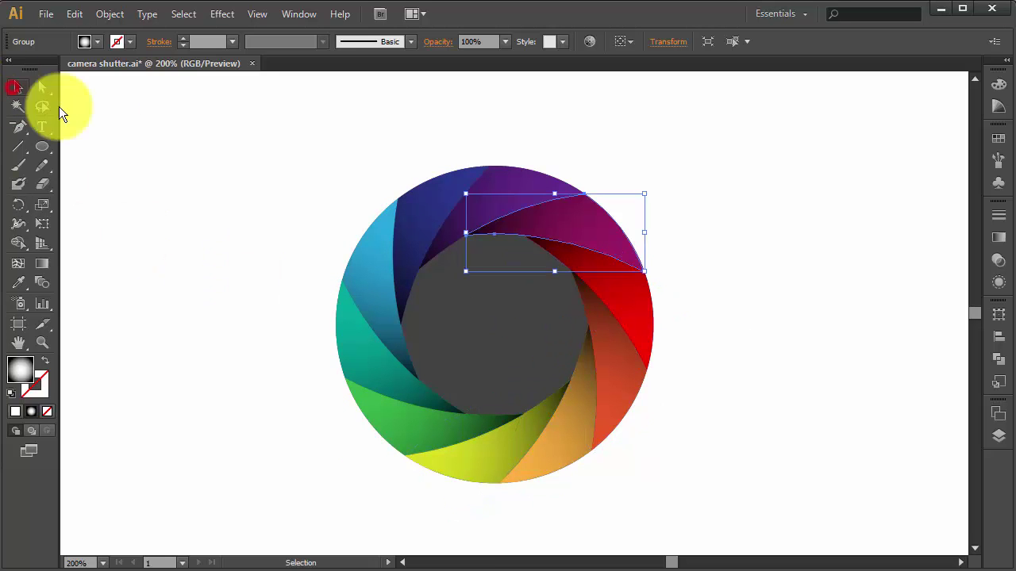
{"action": "left_click", "coordinate": [163, 141]}
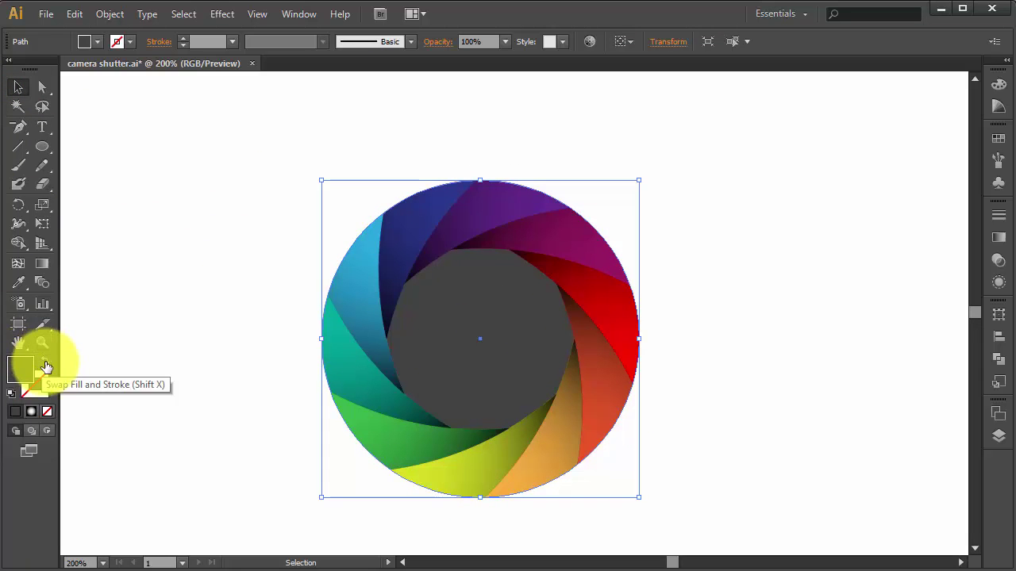
{"action": "left_click", "coordinate": [45, 364]}
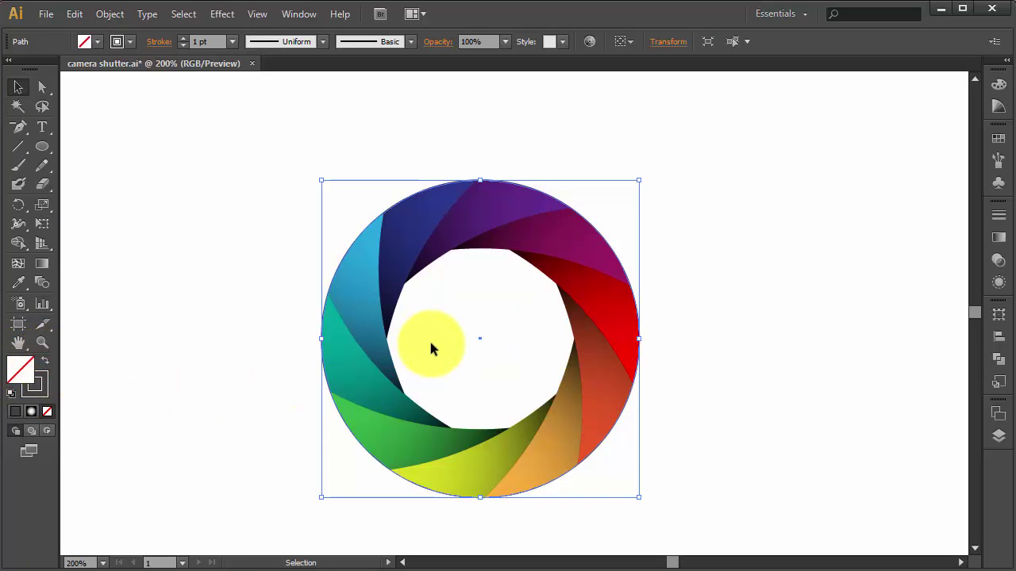
{"action": "left_click", "coordinate": [774, 291]}
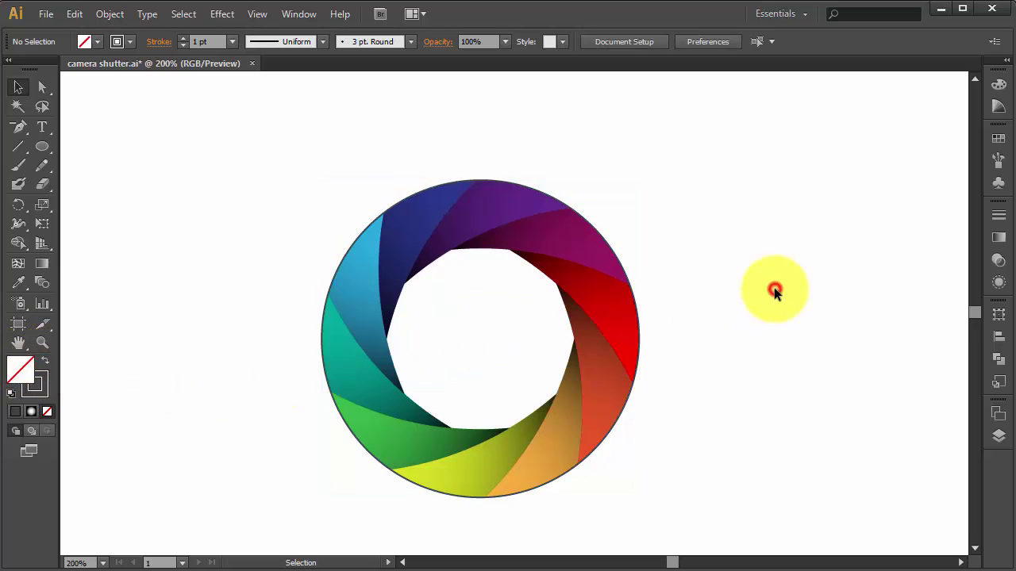
- Give the shutter's outer circle a #7F7F7F mid-gray outline
{"action": "key", "text": "ctrl+plus"}
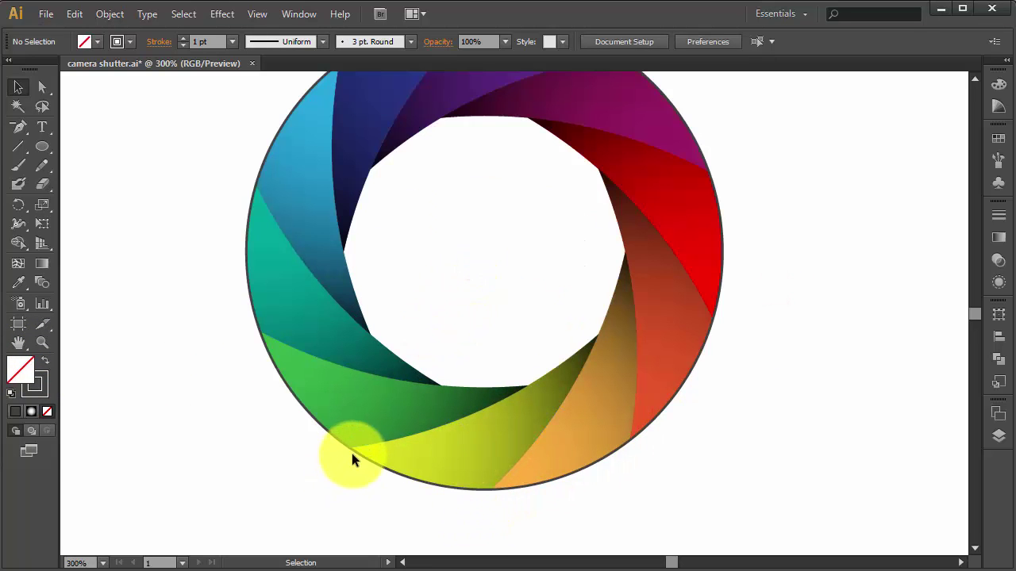
{"action": "left_click", "coordinate": [353, 452]}
{"action": "key", "text": "ctrl+minus"}
{"action": "double_click", "coordinate": [45, 376]}
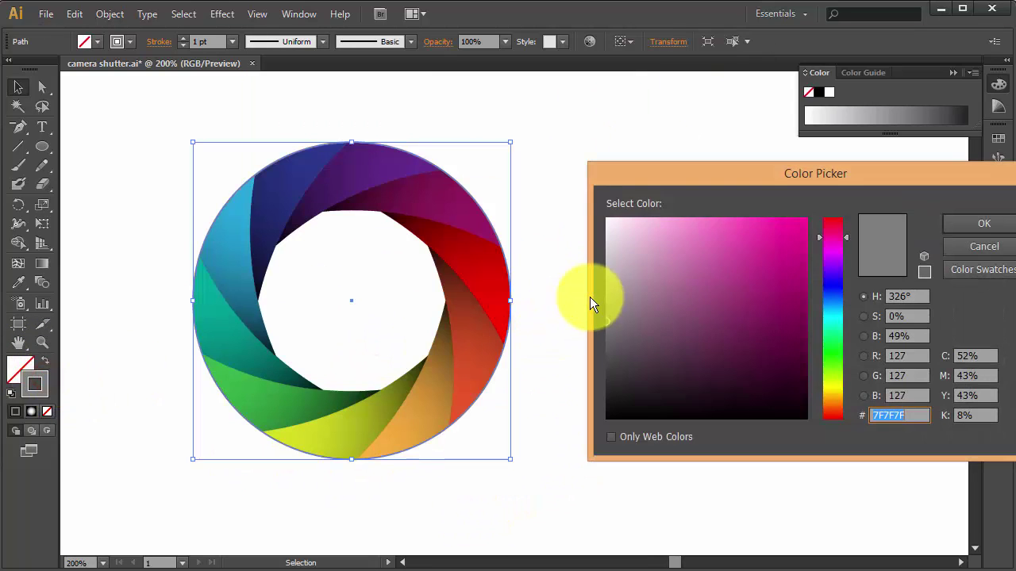
{"action": "left_click", "coordinate": [984, 223]}
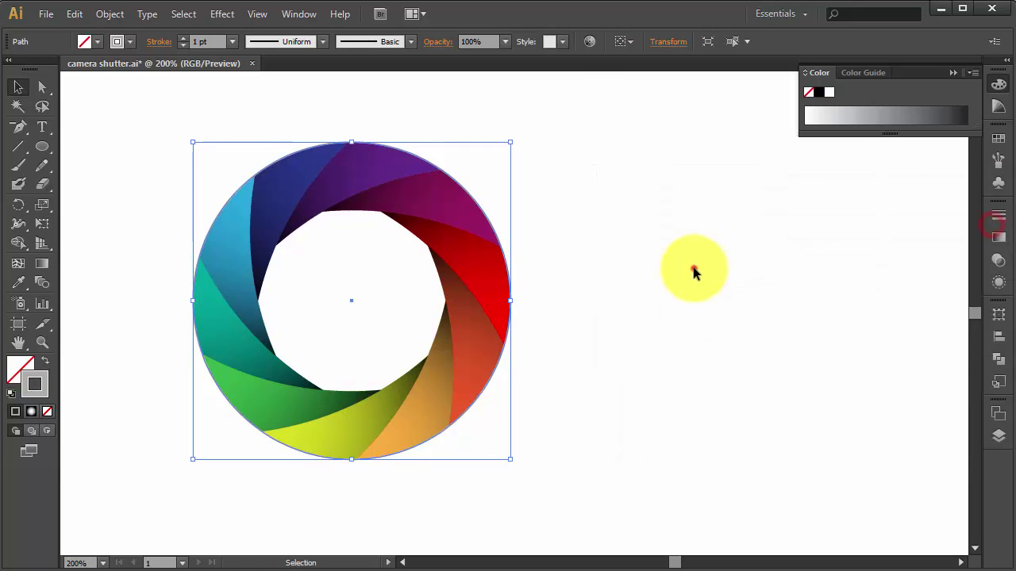
{"action": "left_click", "coordinate": [693, 269]}
{"action": "scroll", "coordinate": [559, 293], "scroll_direction": "down", "scroll_amount": 1}
{"action": "scroll", "coordinate": [556, 295], "scroll_direction": "down", "scroll_amount": 1}
{"action": "scroll", "coordinate": [492, 365], "scroll_direction": "up", "scroll_amount": 1}
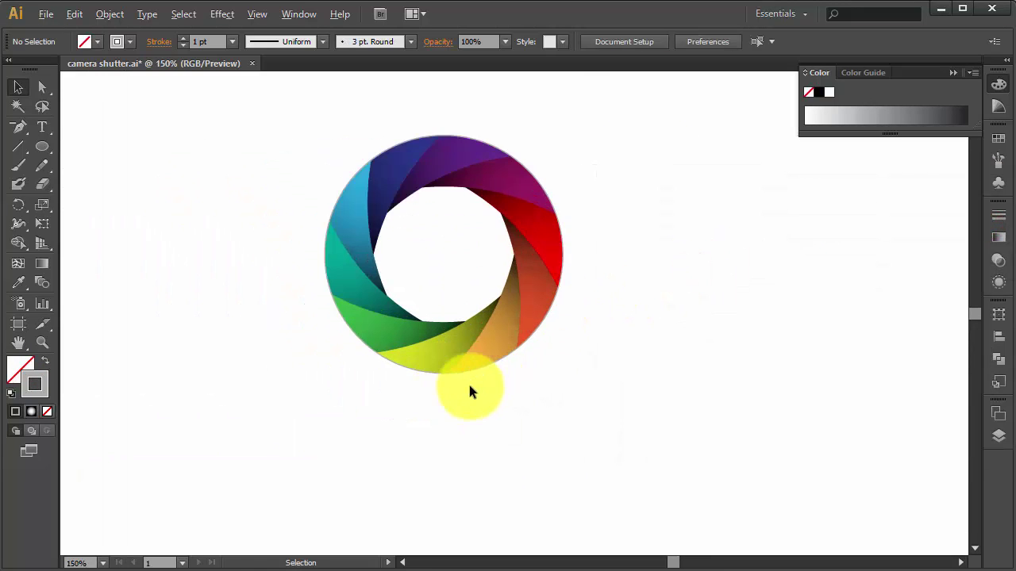
{"action": "scroll", "coordinate": [472, 388], "scroll_direction": "up", "scroll_amount": 1}
{"action": "left_click", "coordinate": [42, 146]}
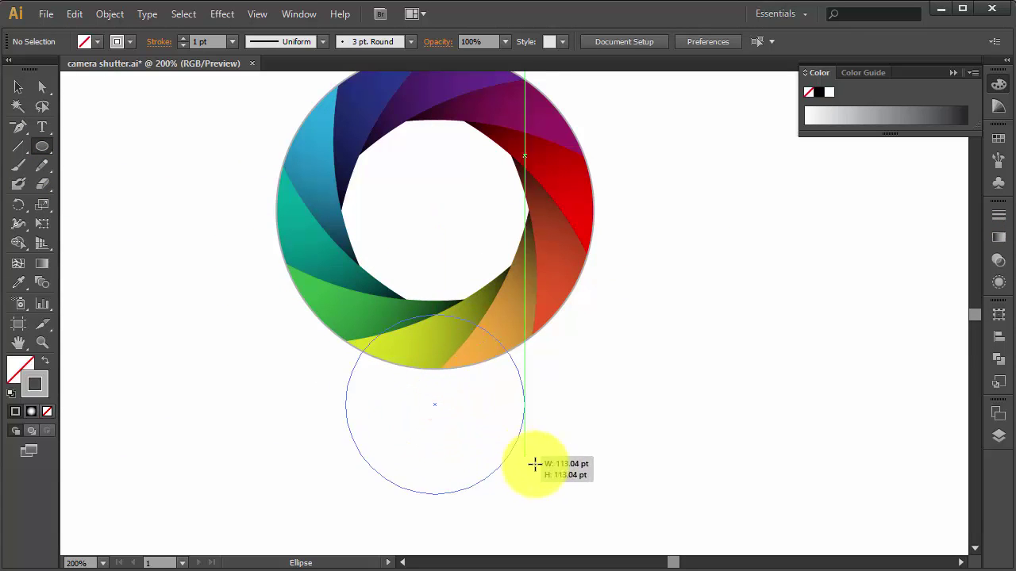
- Draw a circle overlapping the shutter's bottom edge with no stroke and a radial gradient fill
{"action": "left_click_drag", "start_coordinate": [436, 405], "coordinate": [537, 468]}
{"action": "left_click", "coordinate": [18, 86]}
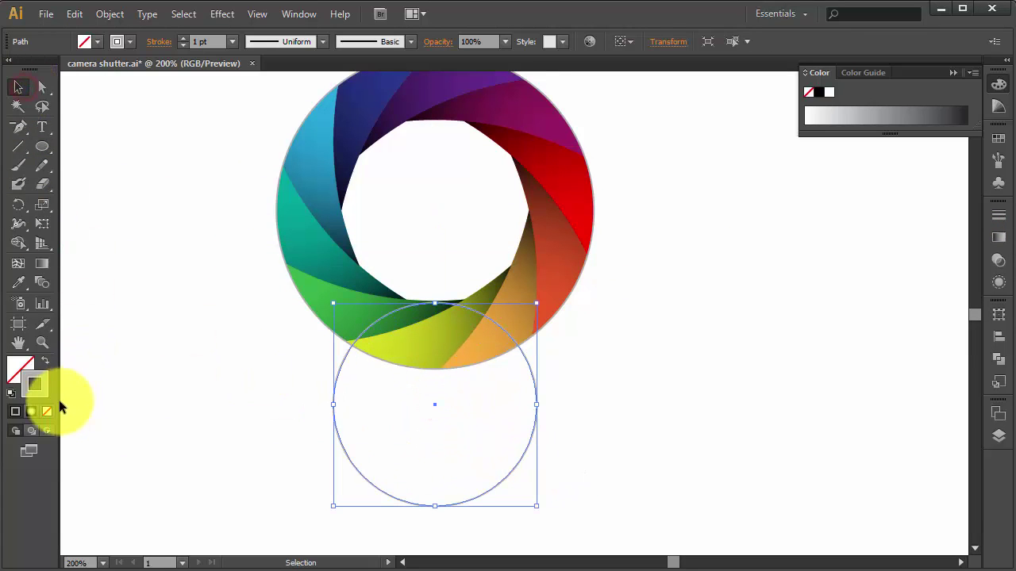
{"action": "left_click", "coordinate": [46, 367]}
{"action": "left_click", "coordinate": [31, 411]}
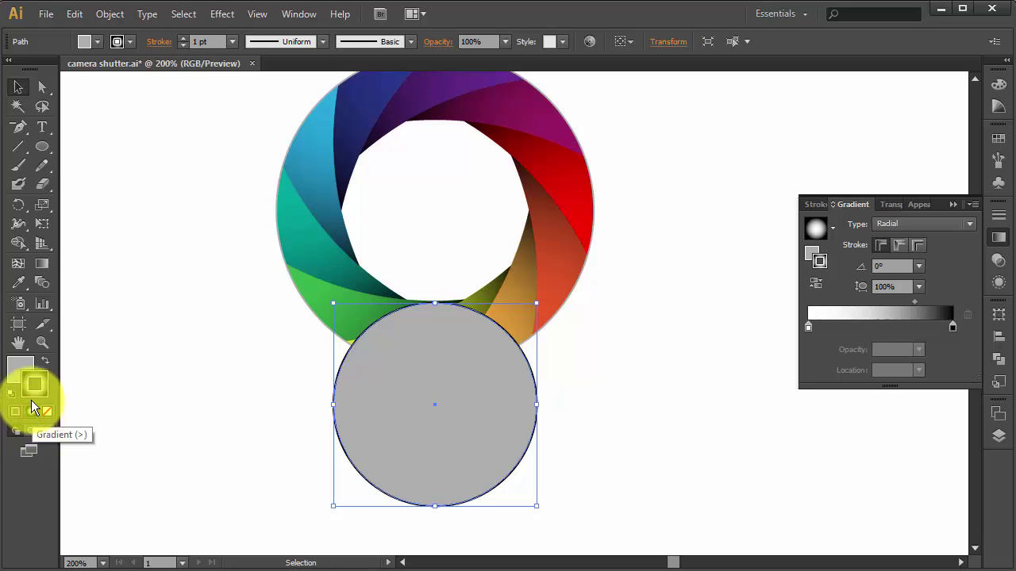
{"action": "left_click", "coordinate": [46, 411]}
{"action": "left_click", "coordinate": [20, 369]}
{"action": "left_click", "coordinate": [31, 411]}
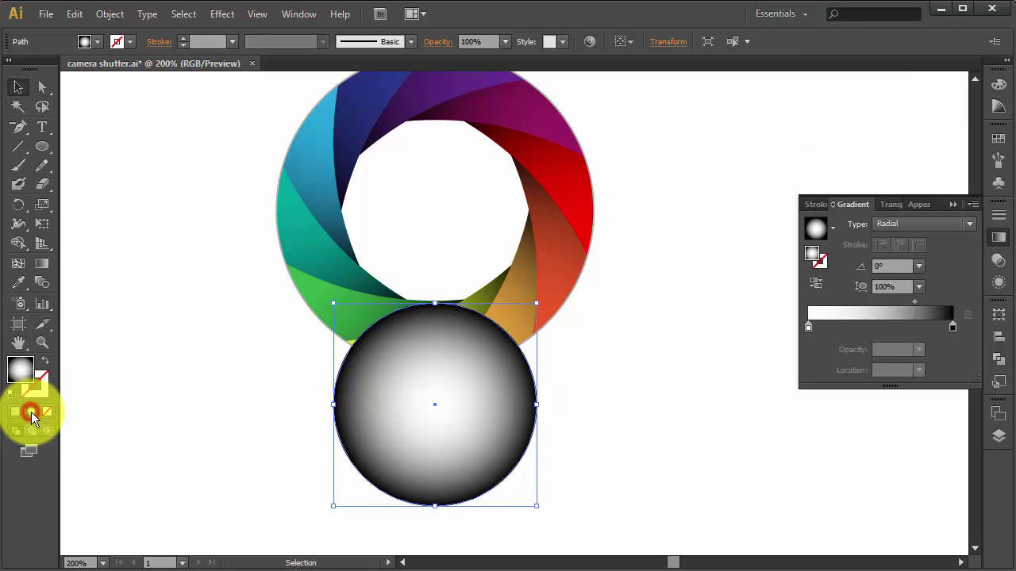
- Make the gradient fade from a black centre stop to a 0% opacity outer stop, midpoint moved left
{"action": "left_click", "coordinate": [953, 329]}
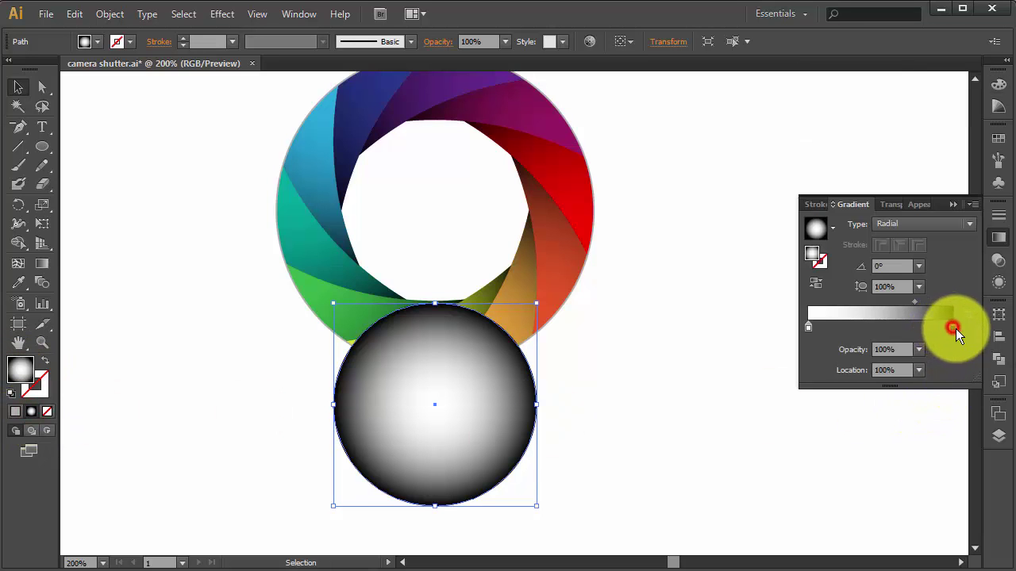
{"action": "double_click", "coordinate": [809, 328]}
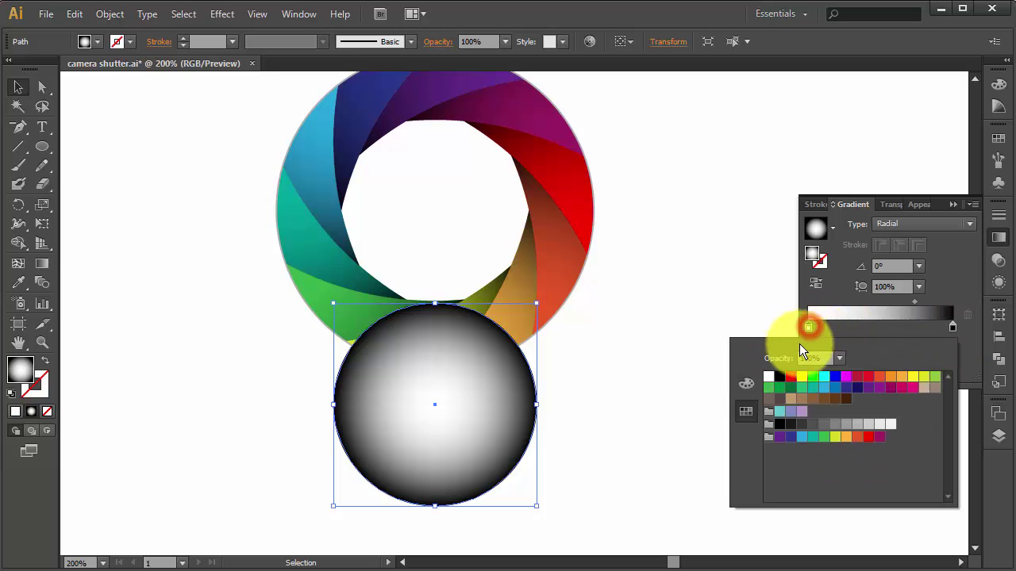
{"action": "left_click", "coordinate": [780, 378]}
{"action": "double_click", "coordinate": [953, 326]}
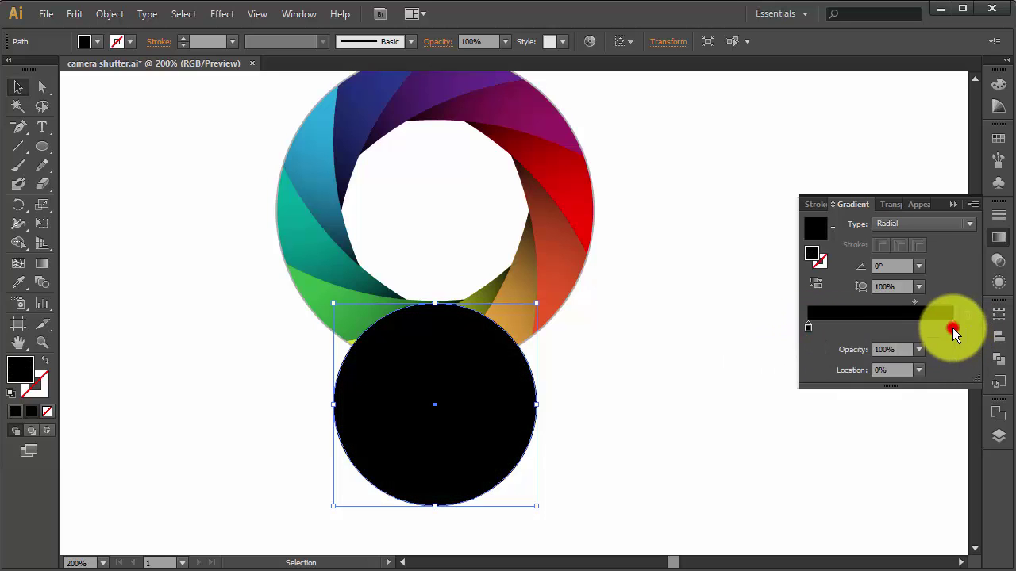
{"action": "left_click", "coordinate": [840, 357]}
{"action": "left_click", "coordinate": [847, 375]}
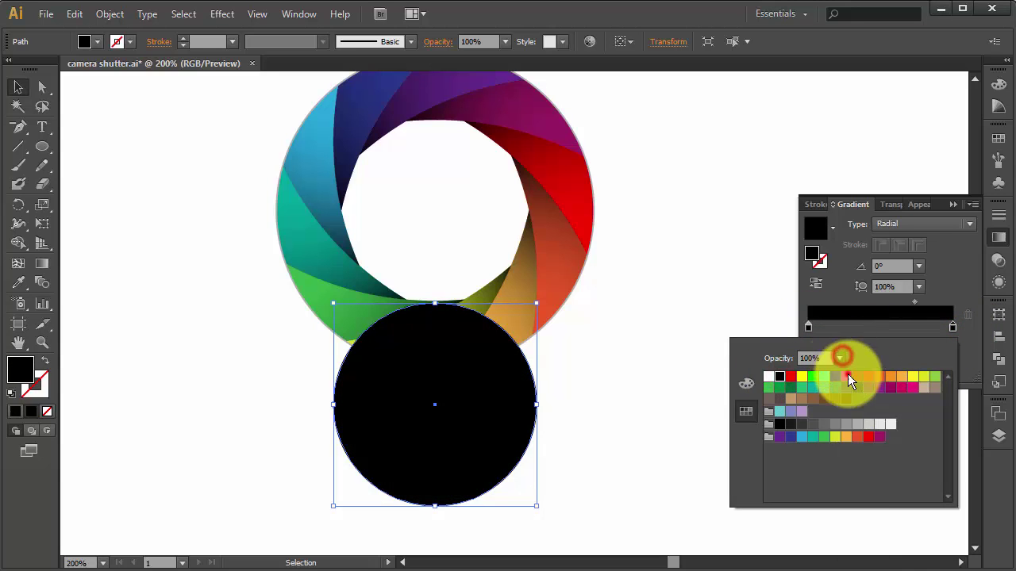
{"action": "left_click", "coordinate": [913, 303]}
{"action": "left_click_drag", "start_coordinate": [899, 302], "coordinate": [862, 304]}
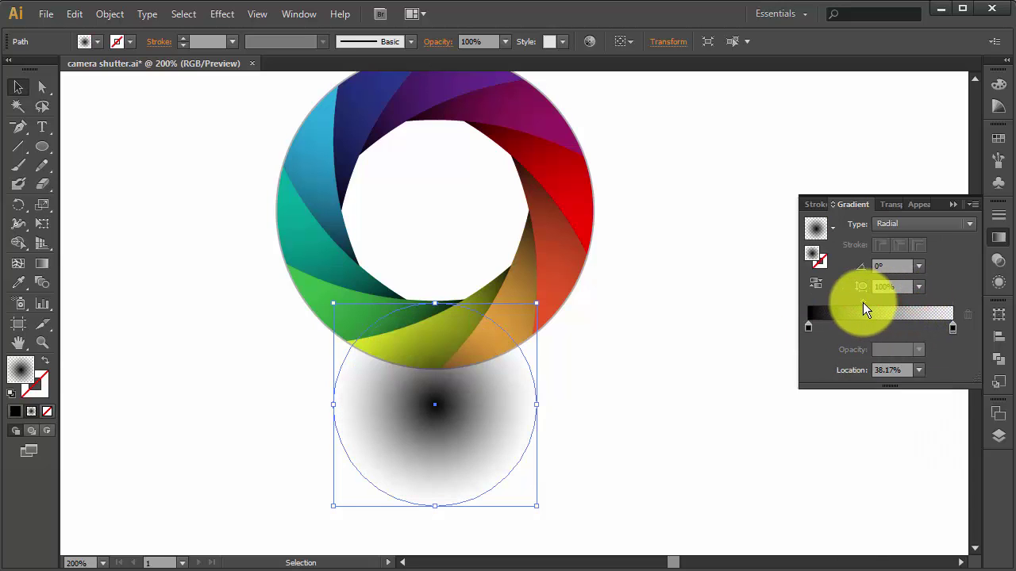
{"action": "left_click", "coordinate": [952, 205]}
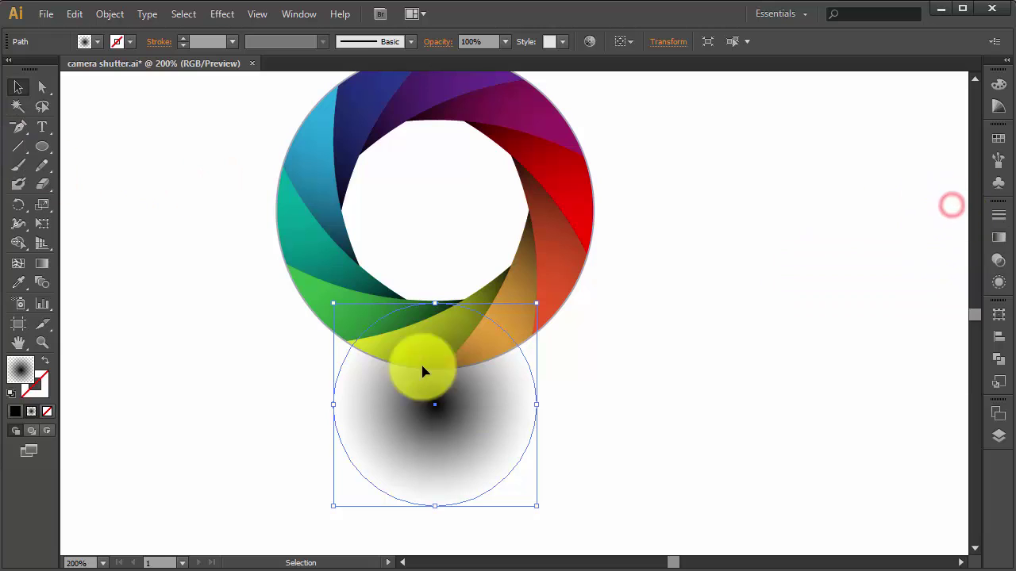
- Squash the gradient circle into a flat ellipse and move it up under the shutter
{"action": "mouse_move", "coordinate": [435, 506]}
{"action": "left_mouse_down"}
{"action": "mouse_move", "coordinate": [432, 414]}
{"action": "mouse_move", "coordinate": [463, 406]}
{"action": "left_mouse_up"}
{"action": "left_click", "coordinate": [453, 462]}
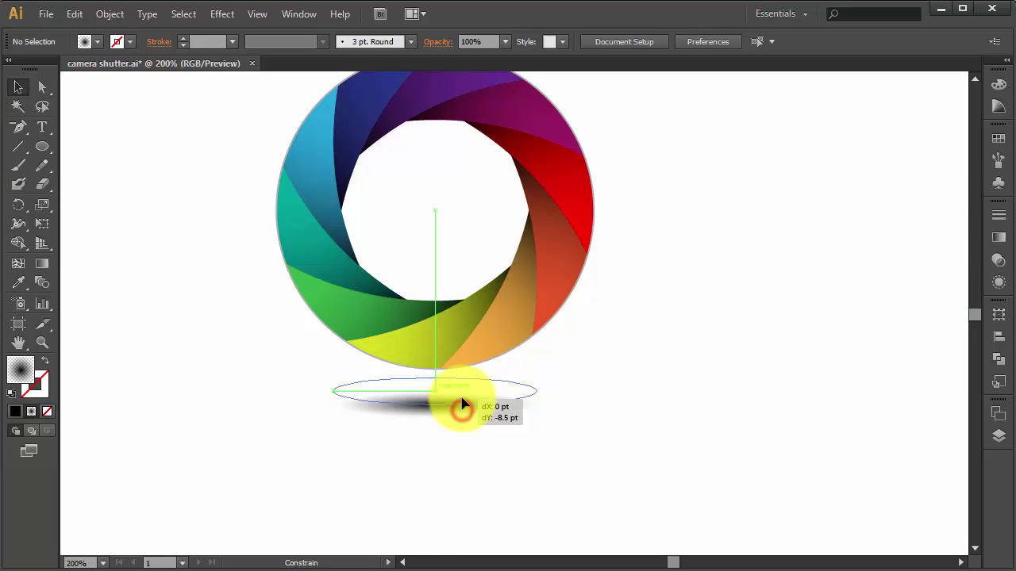
{"action": "left_click", "coordinate": [592, 435]}
{"action": "left_click", "coordinate": [511, 393]}
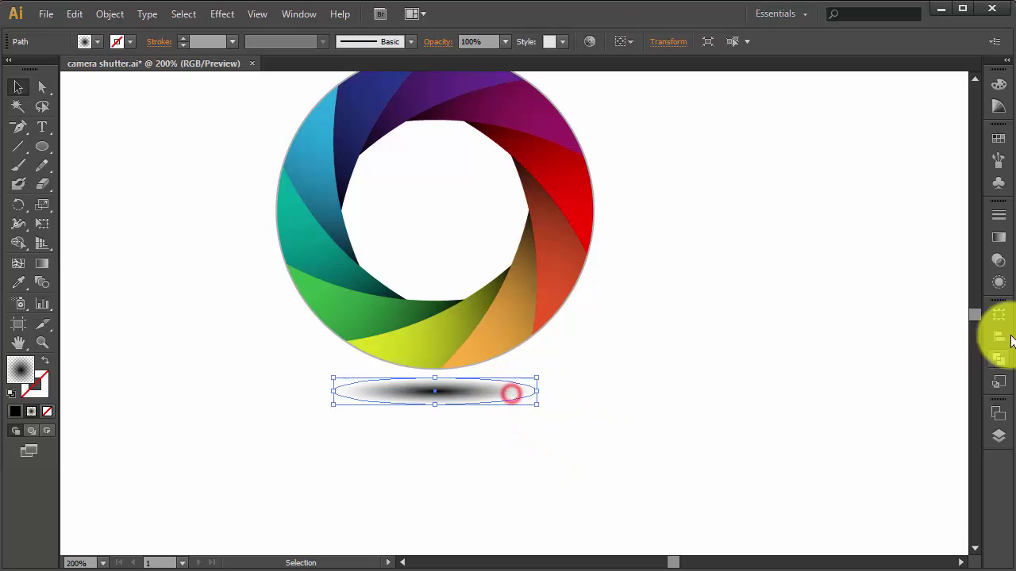
- Set the shadow ellipse's Transparency opacity to 60%
{"action": "left_click", "coordinate": [998, 261]}
{"action": "left_click", "coordinate": [974, 223]}
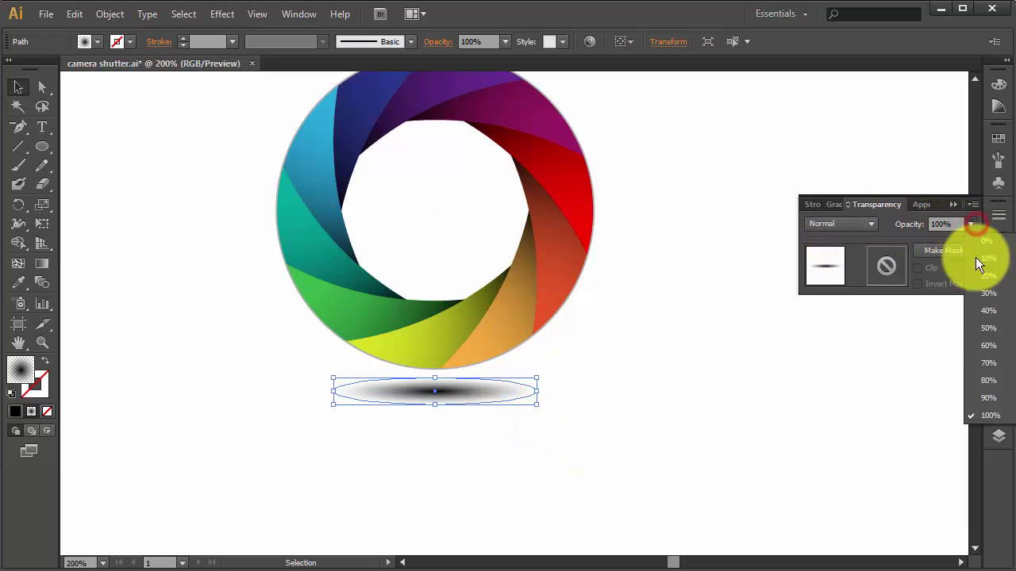
{"action": "left_click", "coordinate": [984, 350]}
{"action": "left_click", "coordinate": [948, 204]}
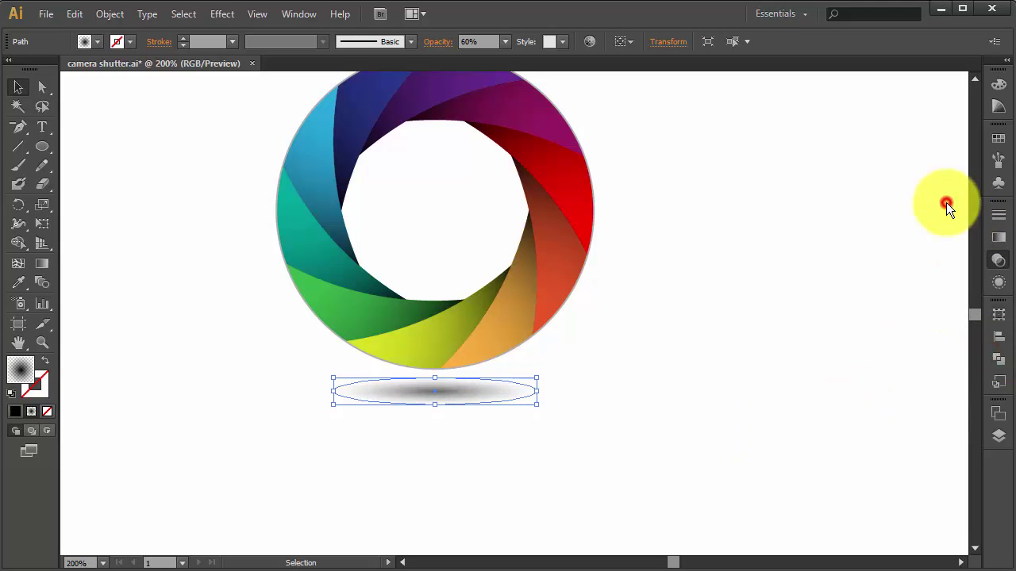
{"action": "left_click", "coordinate": [610, 354]}
{"action": "key", "text": "ctrl+minus"}
- Horizontally centre the shadow ellipse under the shutter group with Align
{"action": "left_click_drag", "start_coordinate": [633, 167], "coordinate": [264, 371]}
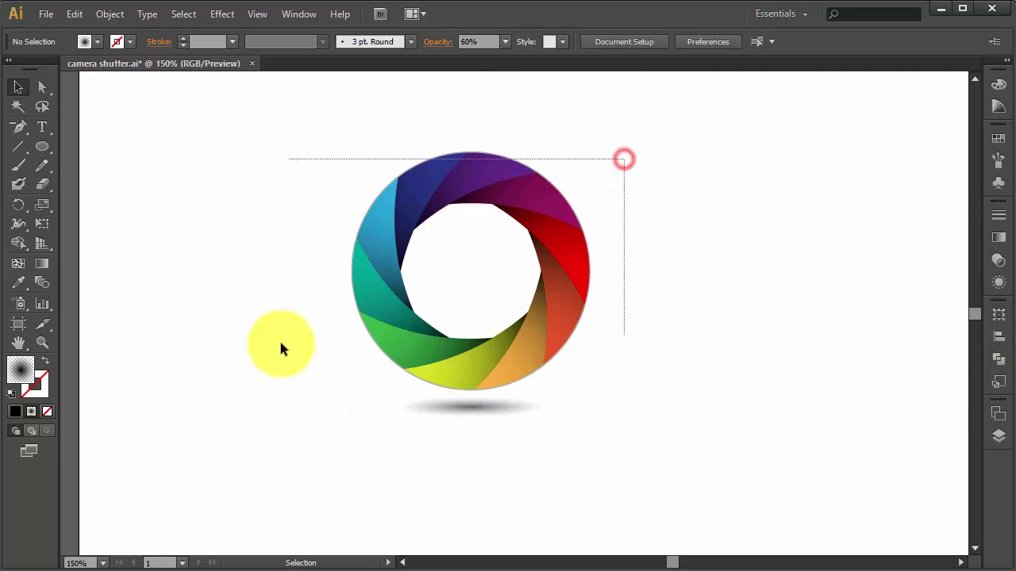
{"action": "left_click", "coordinate": [511, 406], "text": "shift"}
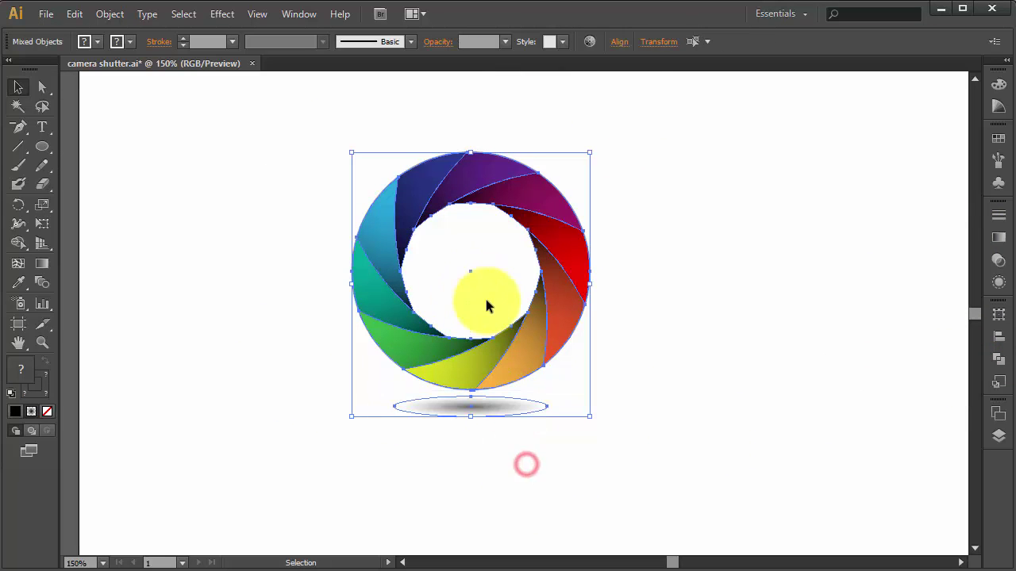
{"action": "left_click", "coordinate": [611, 42]}
{"action": "left_click", "coordinate": [483, 87]}
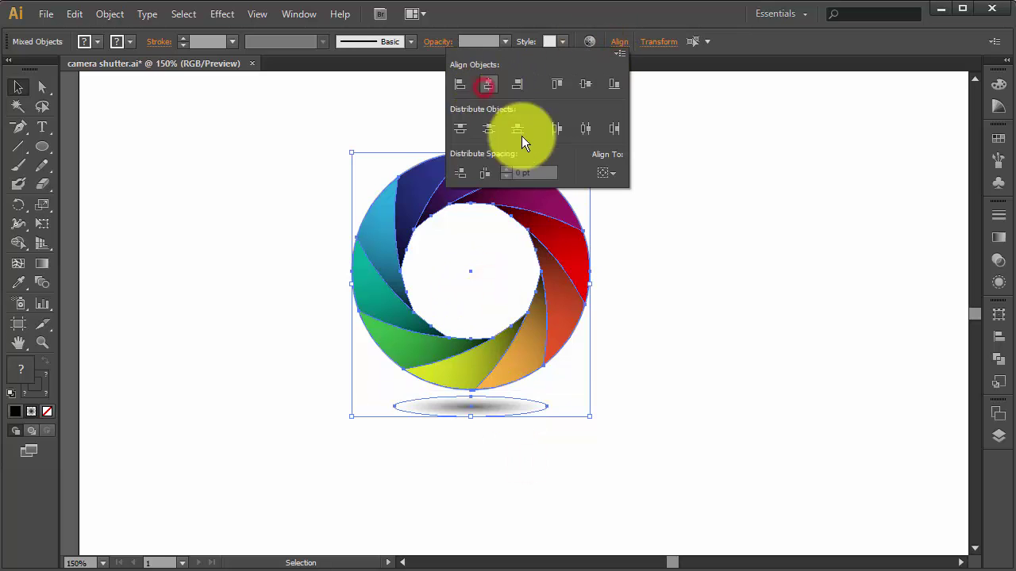
{"action": "left_click", "coordinate": [753, 255]}
{"action": "left_click", "coordinate": [740, 332]}
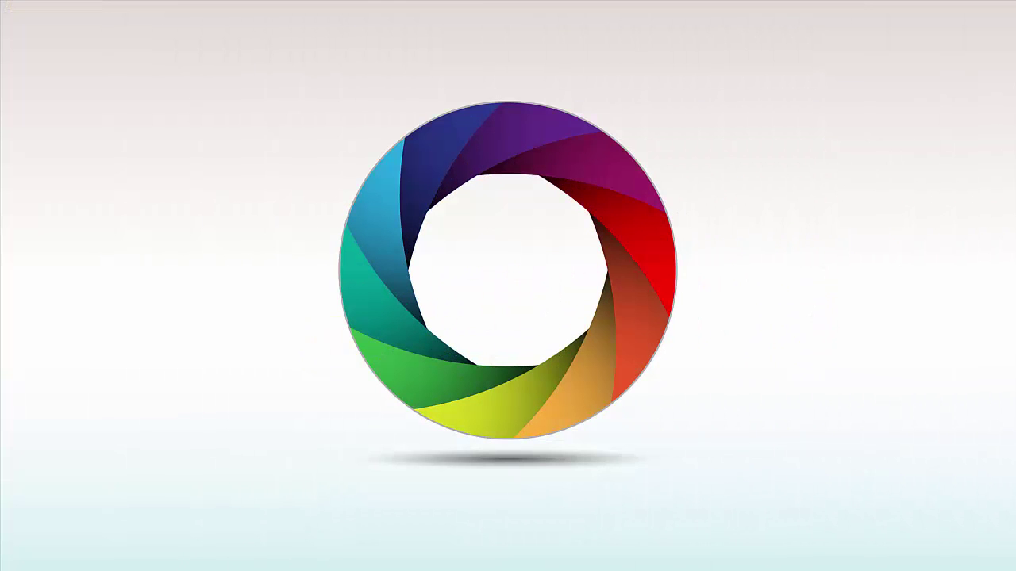